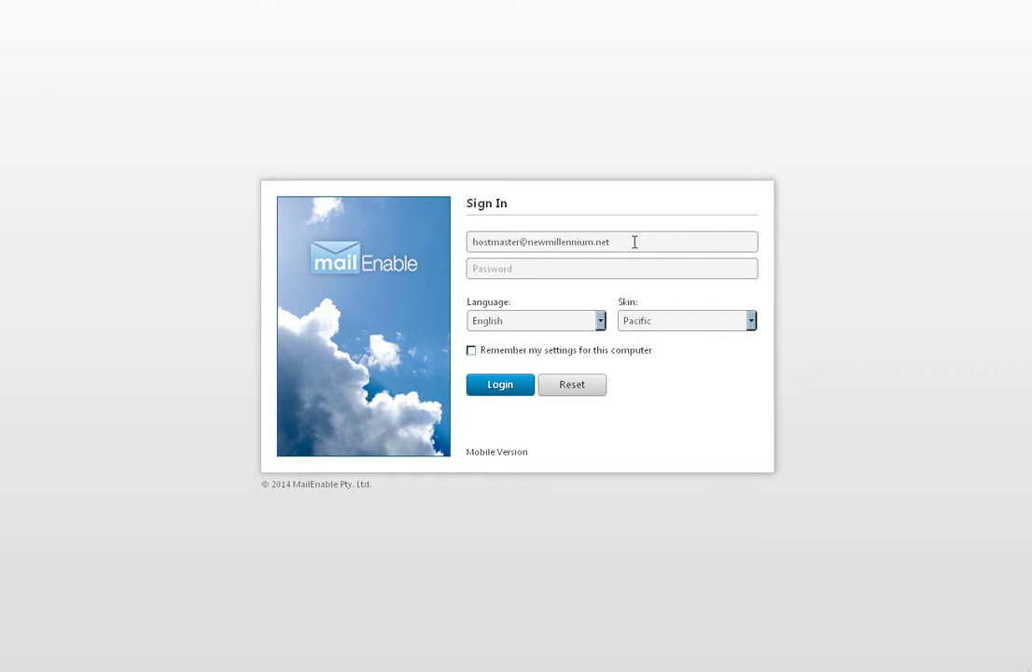
Step: Sign in to the webmail with the mailbox's account password and open its Inbox
left_click(576, 267)
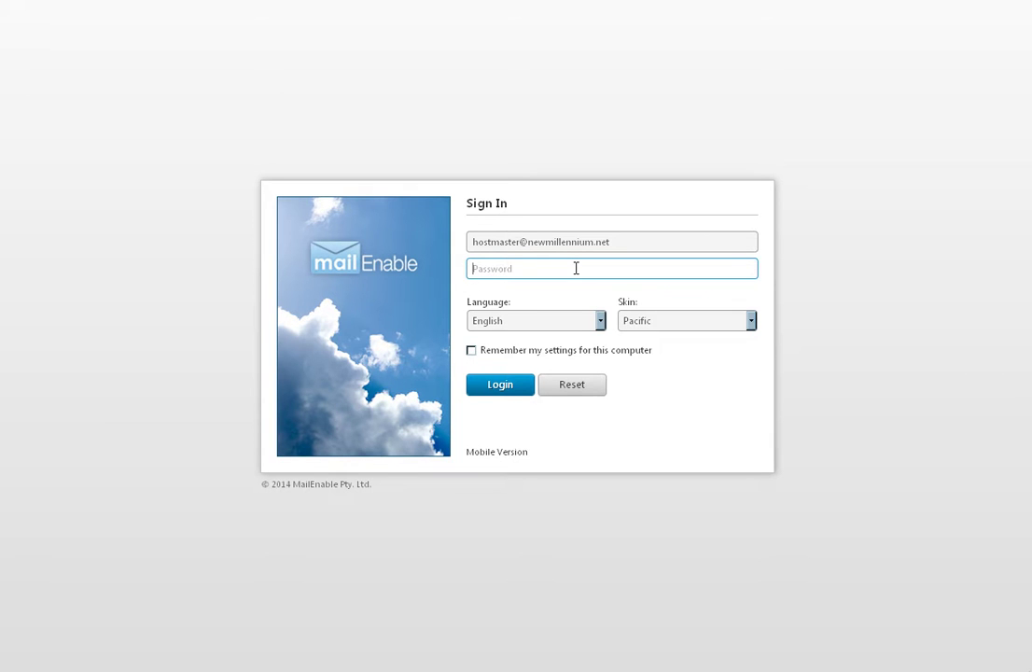
type("****")
left_click(497, 386)
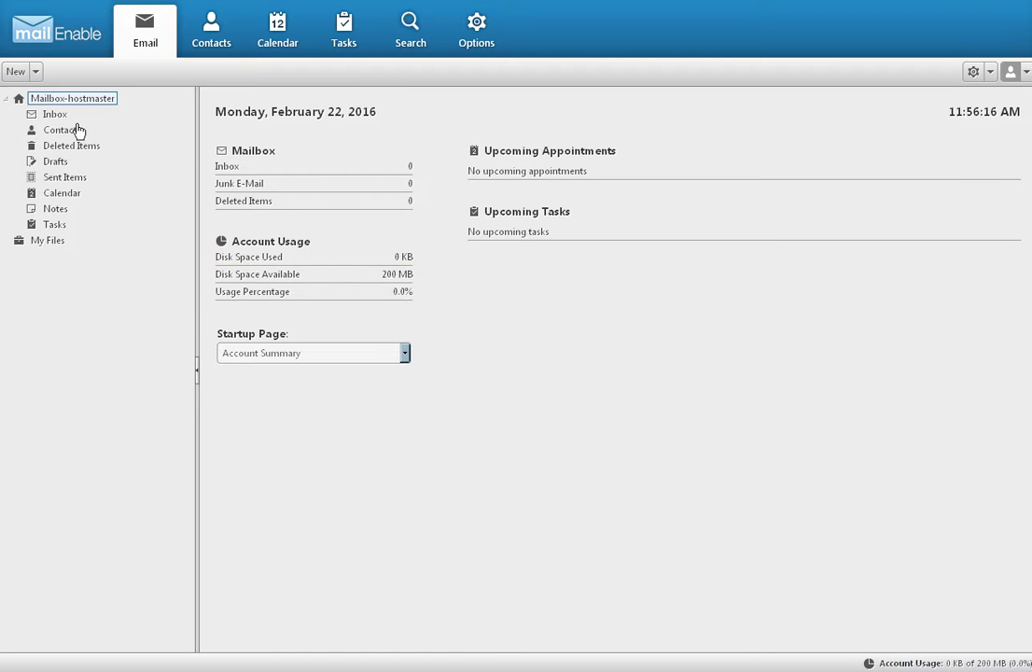
left_click(54, 116)
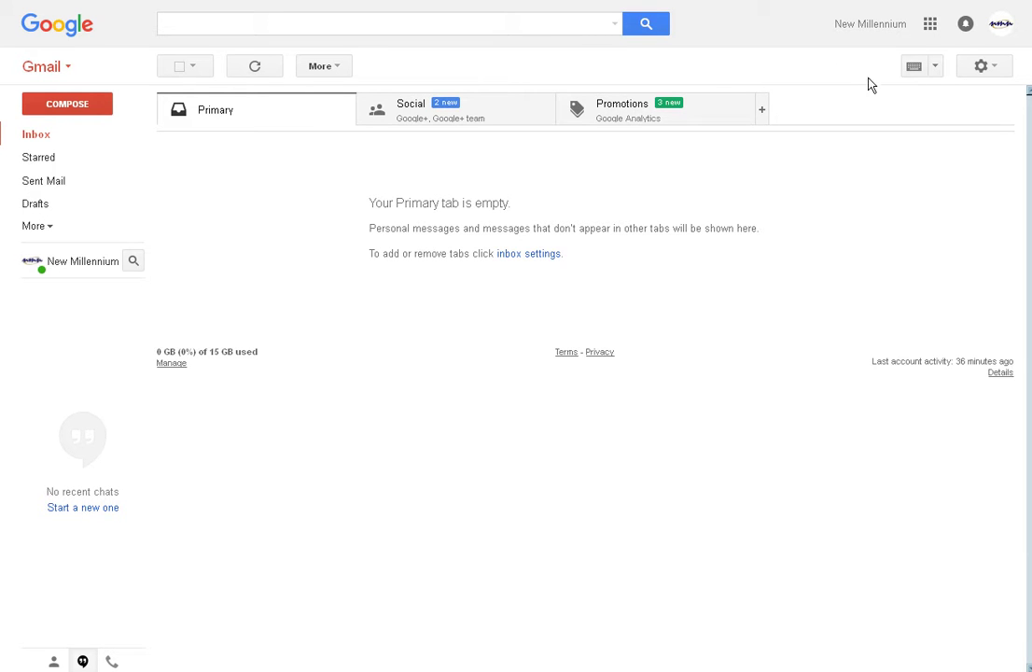
Step: Switch to Gmail and start adding a POP3 mail account from the Accounts and Import settings
left_click(994, 70)
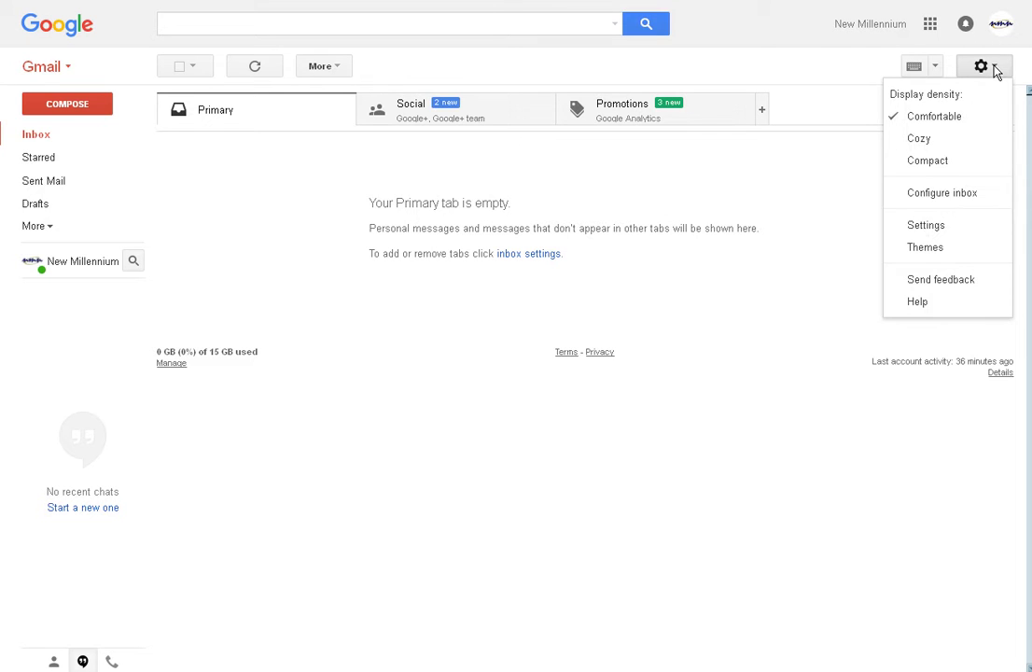
left_click(956, 228)
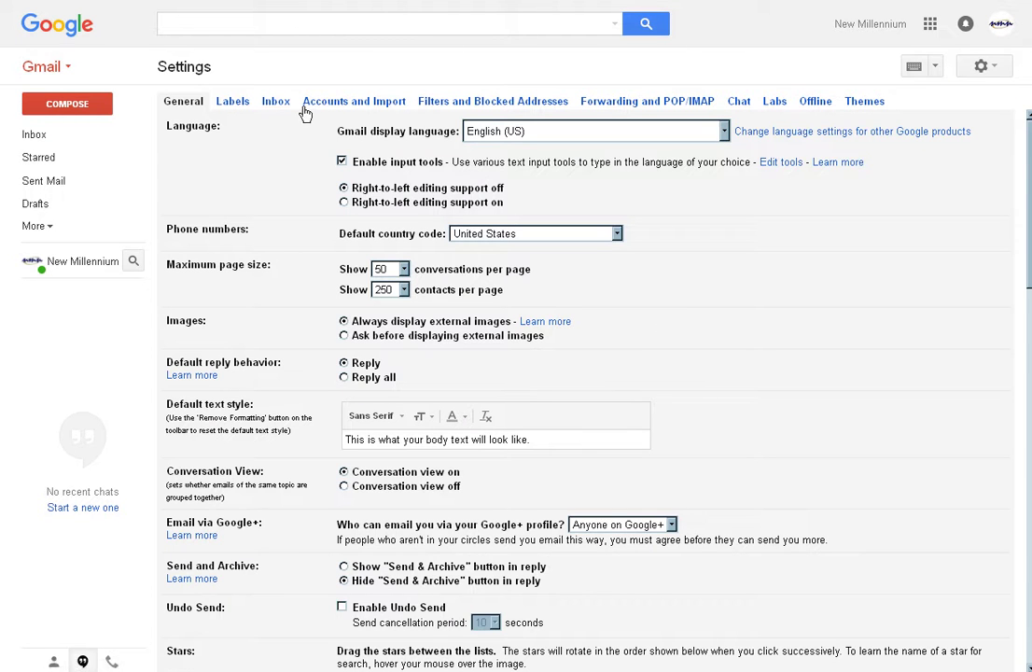
left_click(358, 101)
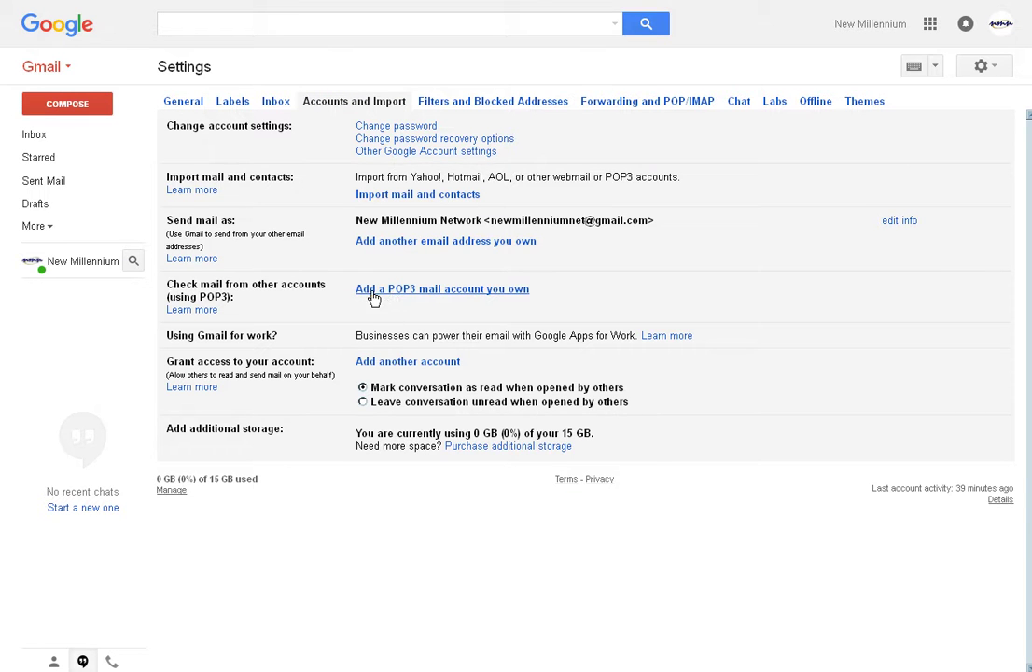
left_click(504, 298)
Step: Enter the hosted mailbox's email address as the account to get mail from and continue to its mail settings
left_click_drag(316, 0, 573, 60)
left_click(426, 191)
left_click(426, 191)
left_click(426, 206)
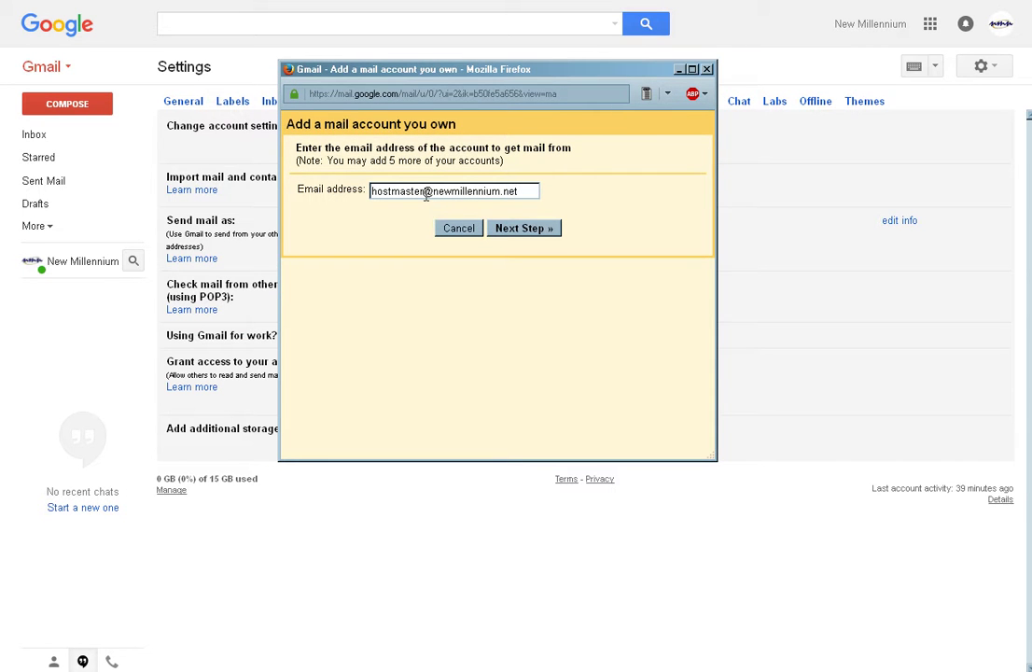
left_click(530, 233)
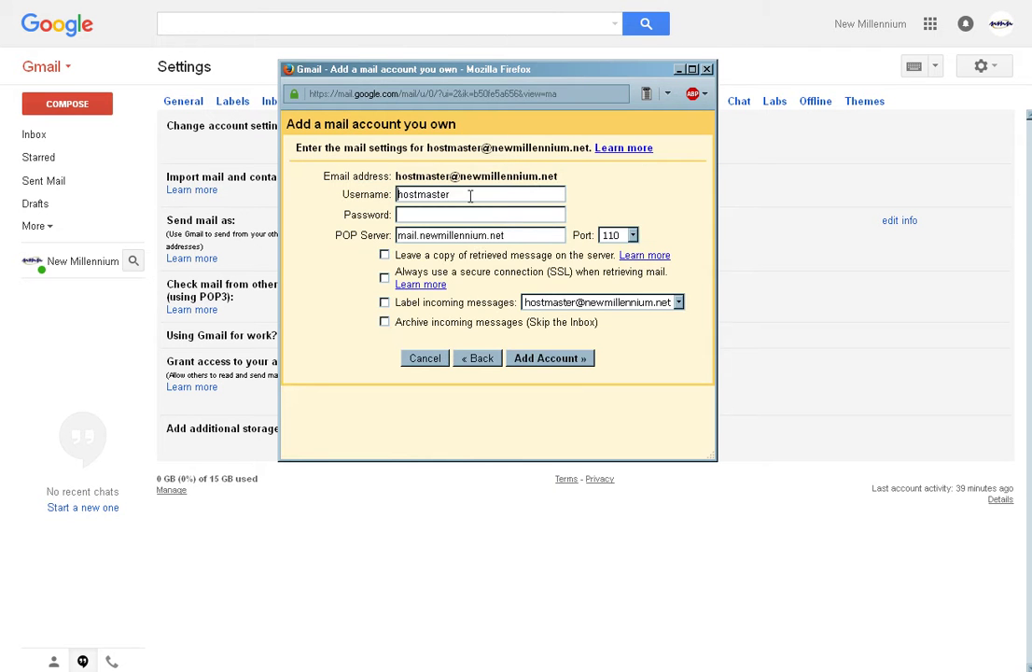
Step: Set the POP username to the full email address, enter the account password, and keep mail.newmillennium.net as the POP server
left_click(470, 198)
double_click(426, 194)
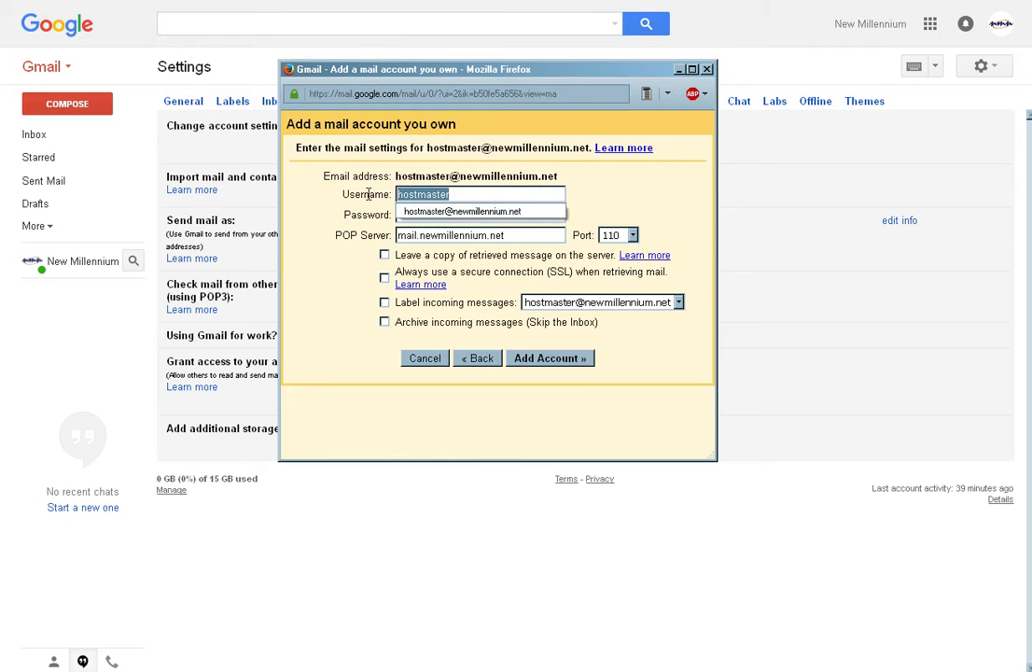
left_click(454, 213)
left_click(453, 215)
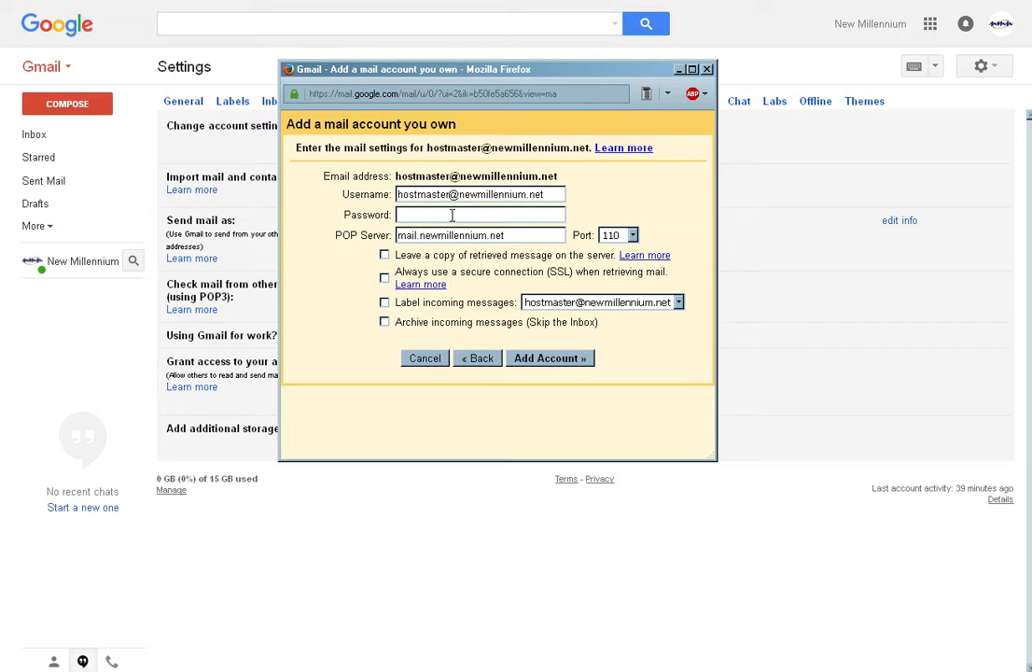
type("****")
left_click_drag(514, 235, 395, 235)
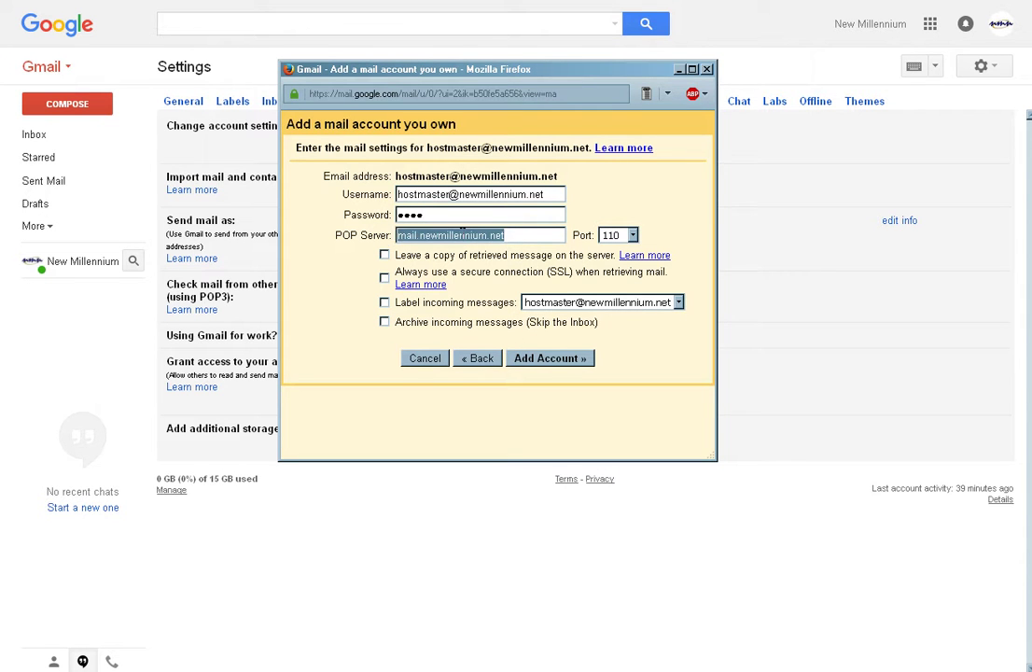
left_click(534, 235)
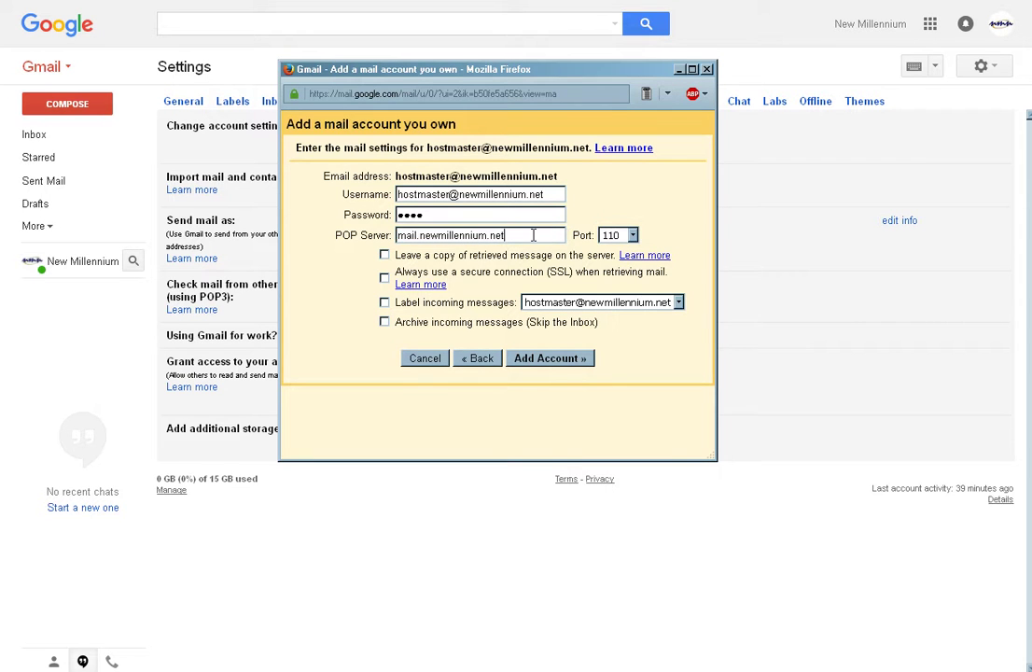
Step: Enable labelling of incoming messages and create the new label NMN for them
left_click(385, 303)
left_click(655, 308)
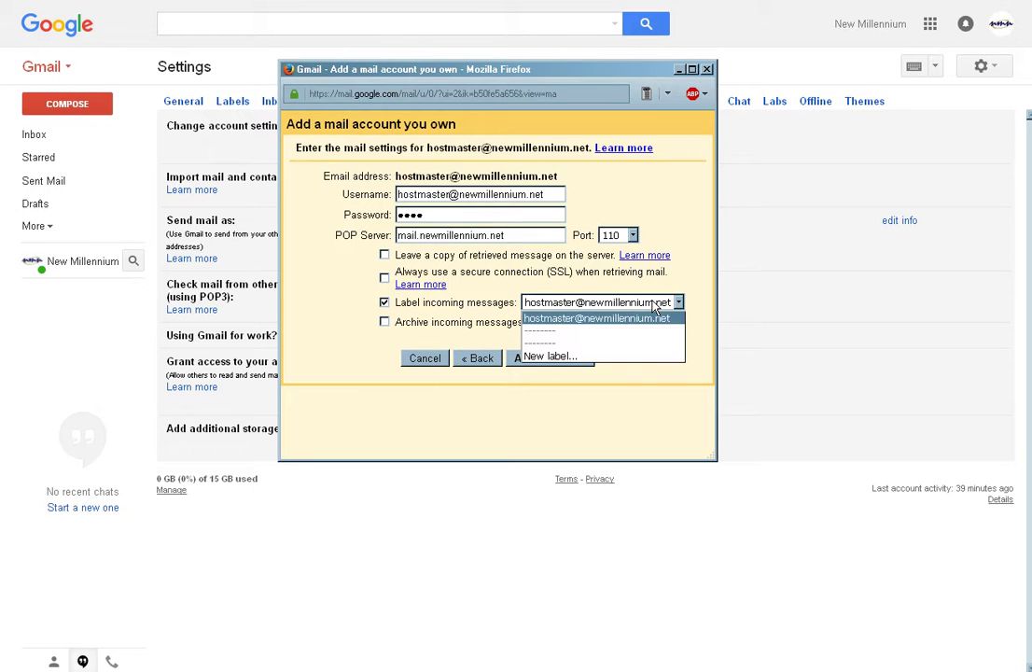
left_click(571, 359)
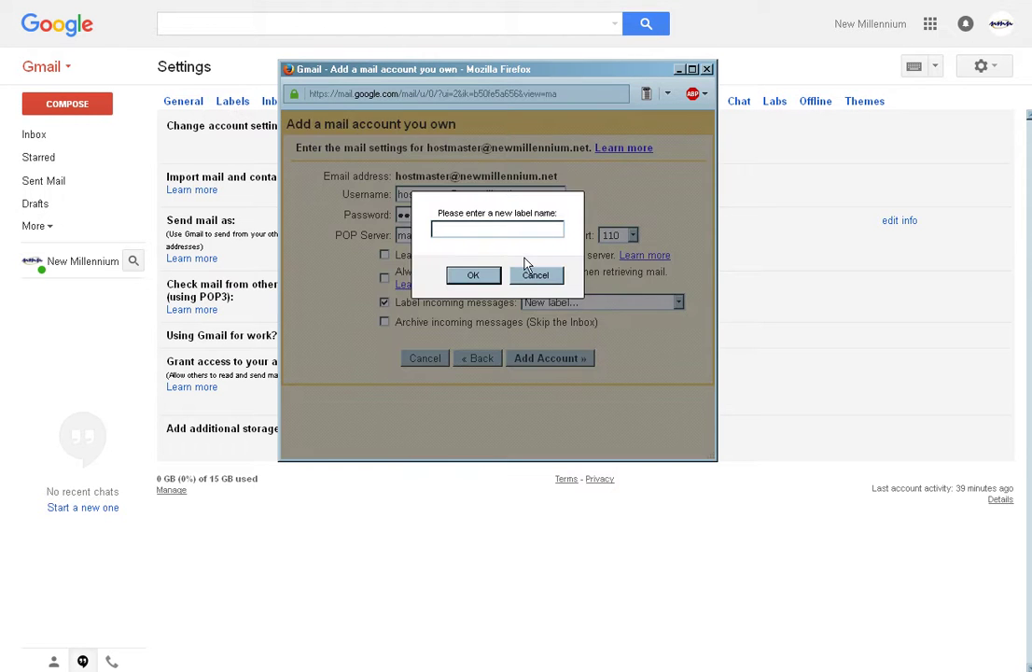
type("NMN")
left_click(485, 281)
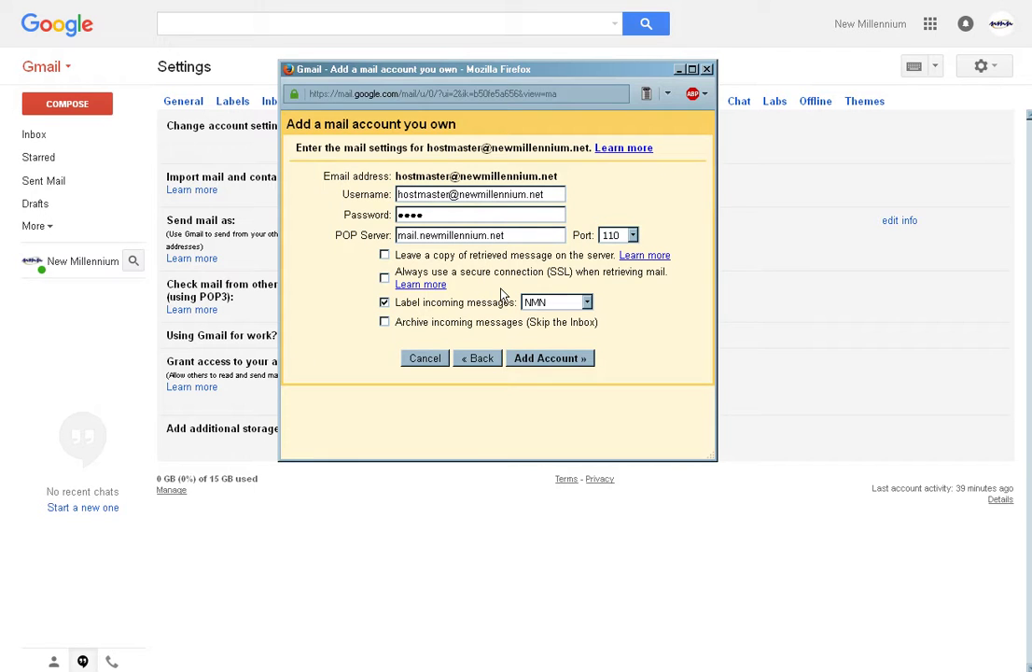
Step: Add the POP3 account without saving the login in the browser, and choose to also send mail as this address
left_click(565, 360)
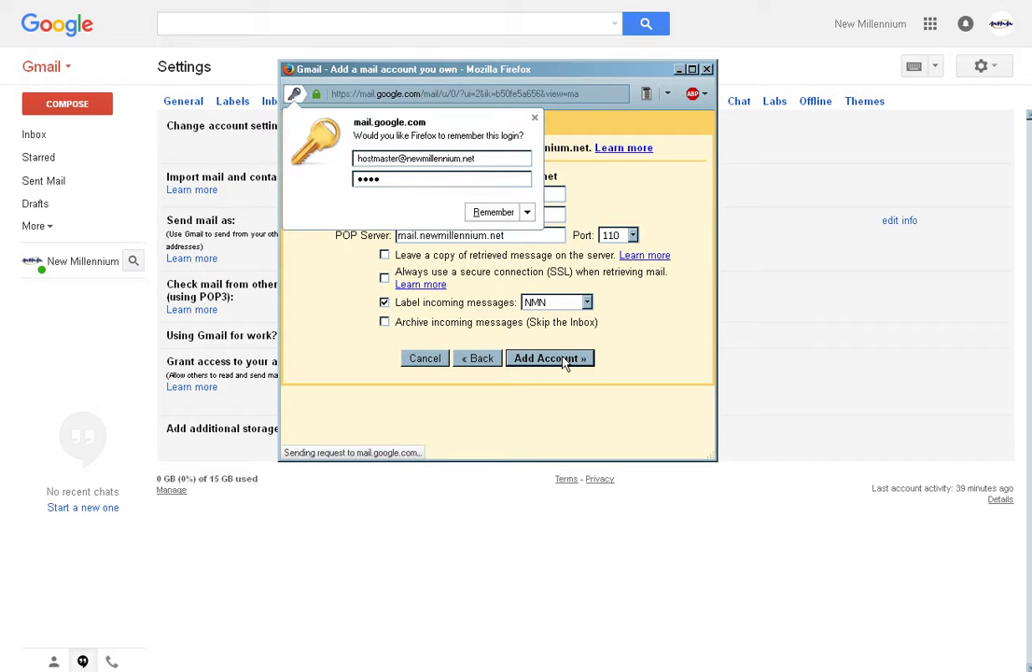
left_click(534, 118)
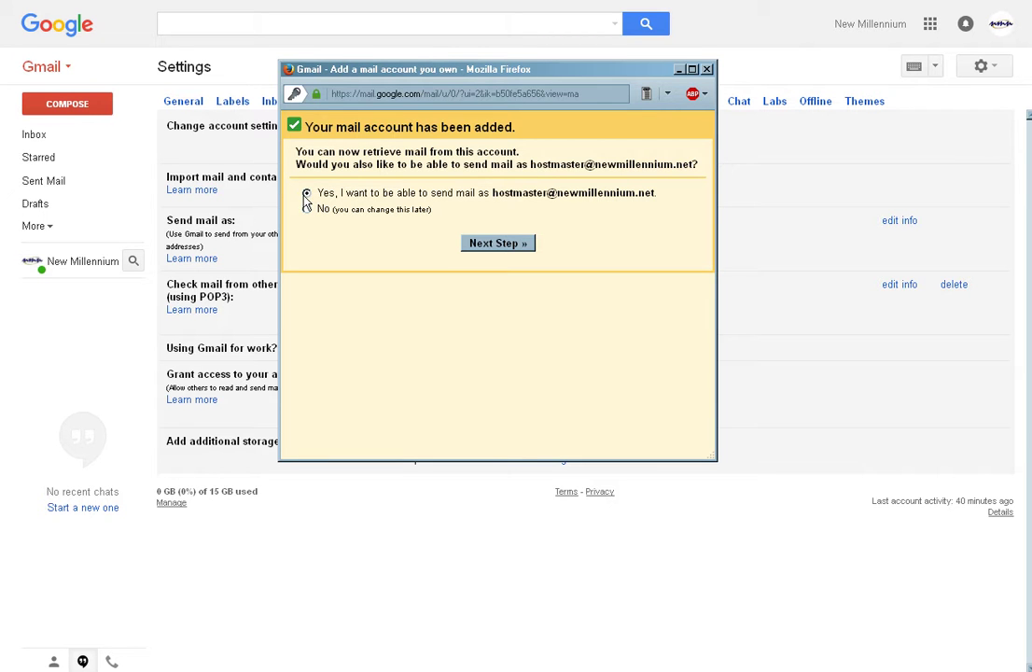
left_click(498, 245)
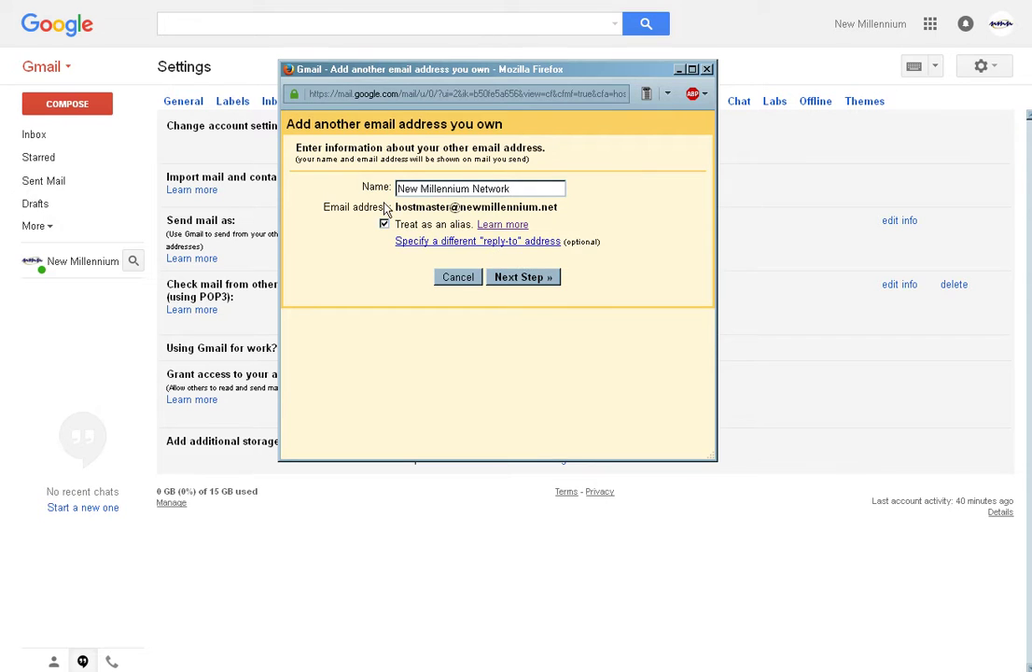
Step: Keep the sender name New Millennium Network, turn off treating the address as an alias, and continue to the SMTP settings
left_click_drag(548, 192, 442, 192)
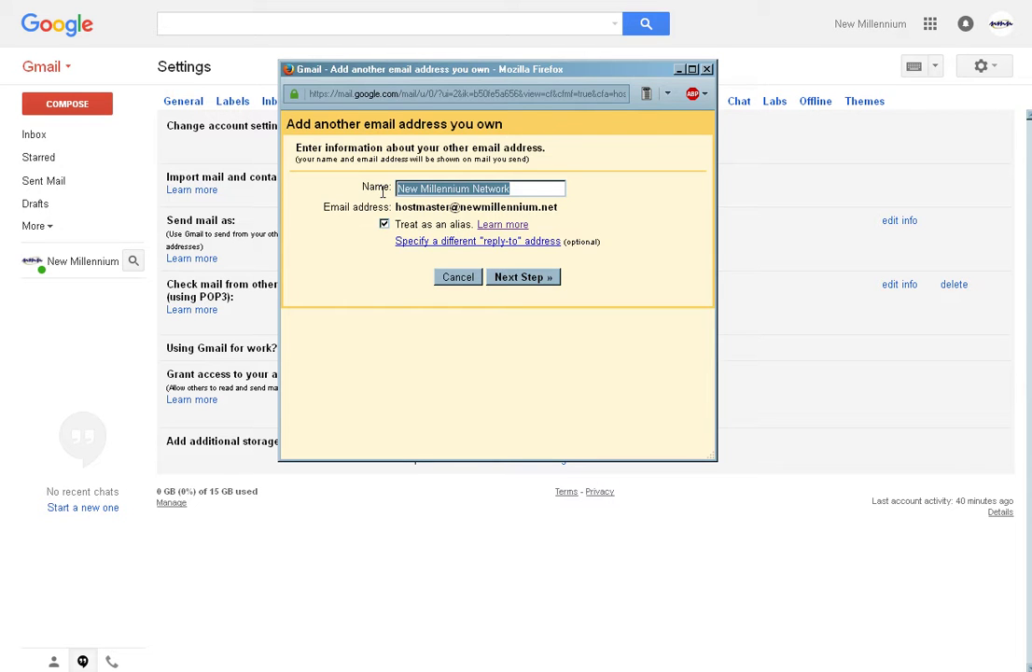
left_click_drag(395, 207, 582, 215)
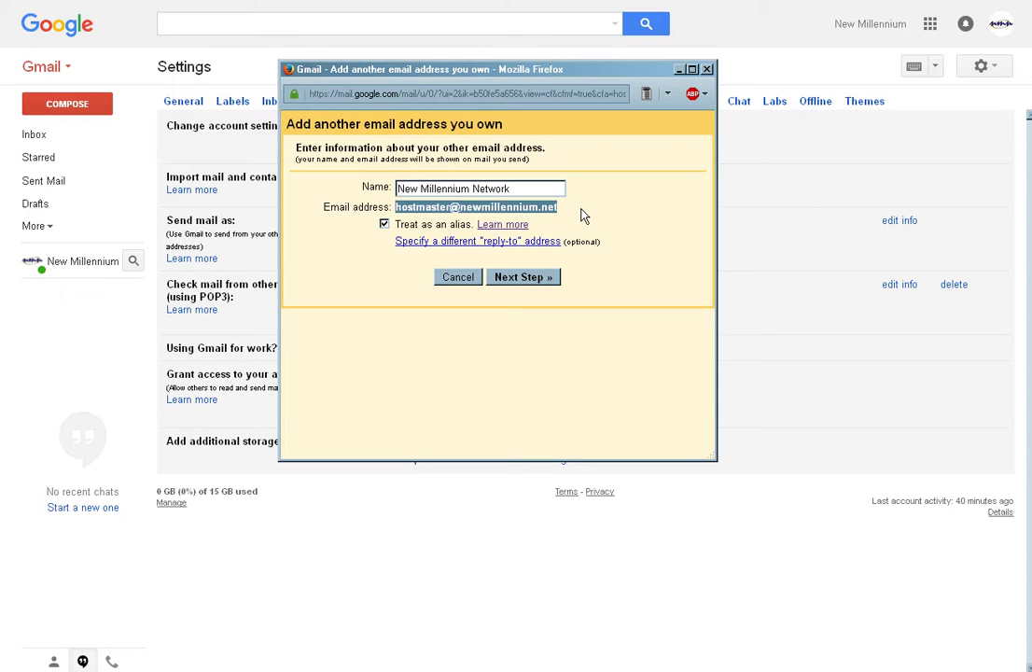
left_click(387, 230)
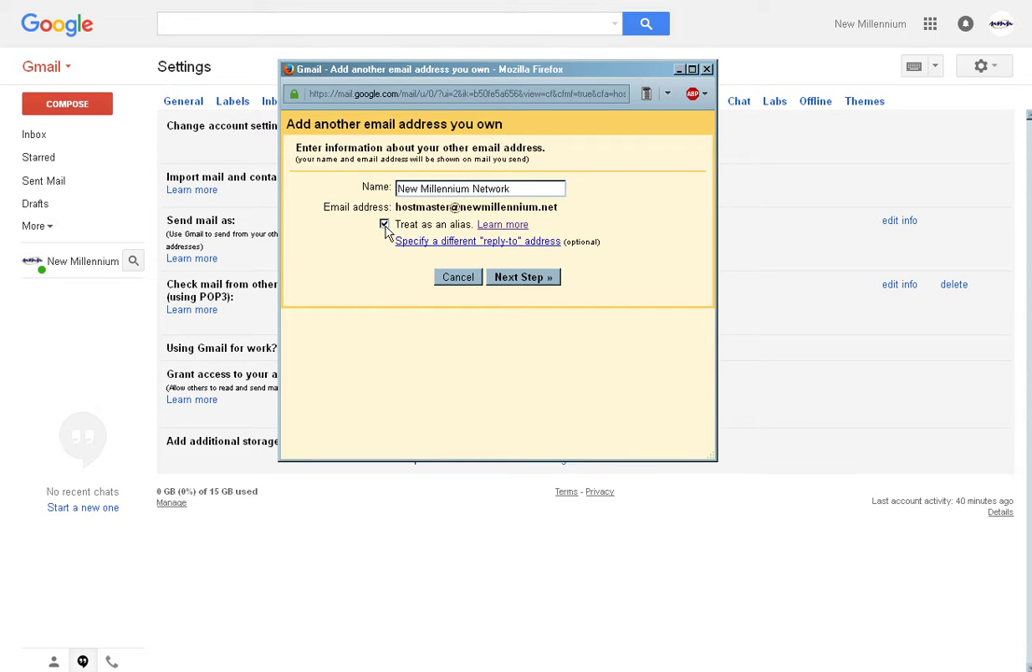
left_click(383, 226)
left_click(527, 279)
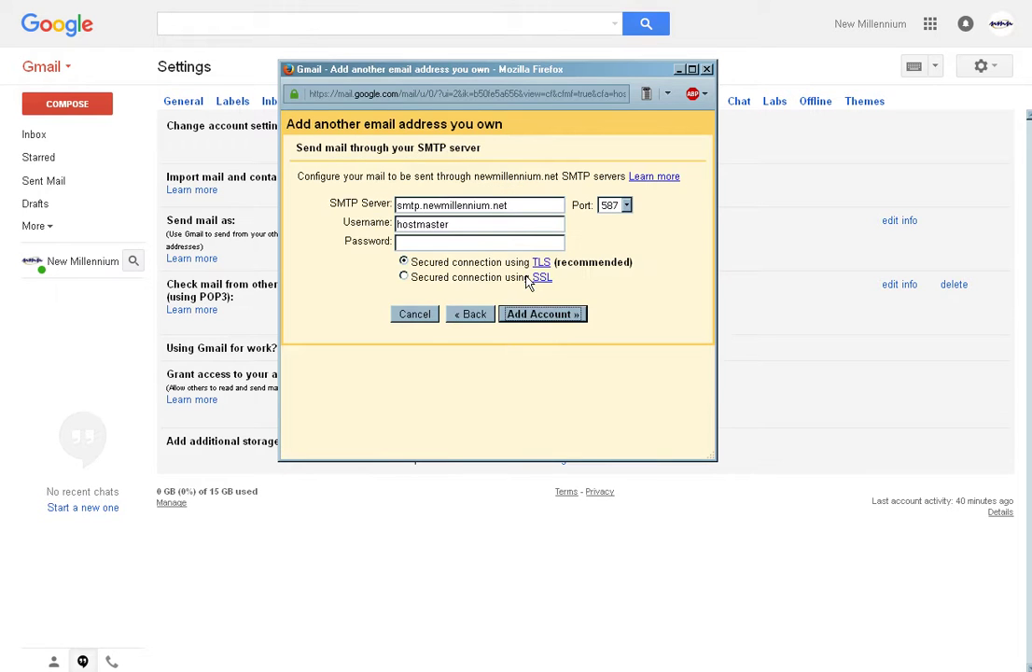
Step: Set the SMTP server to mail.newmillennium.net, the username to the full email address, and enter the account password
double_click(407, 205)
type("mail")
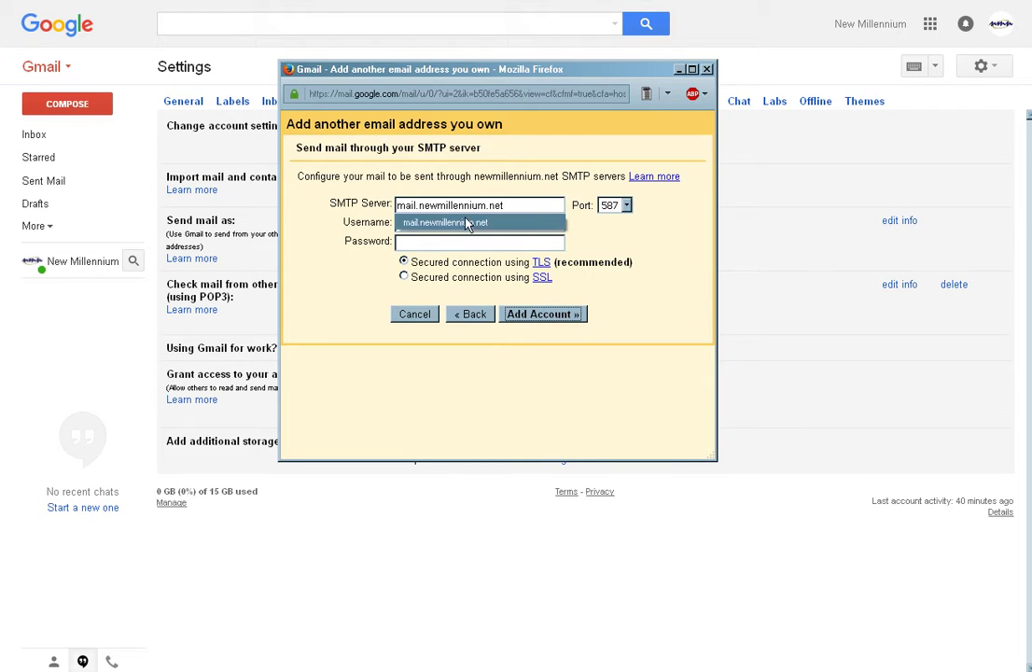
left_click(465, 222)
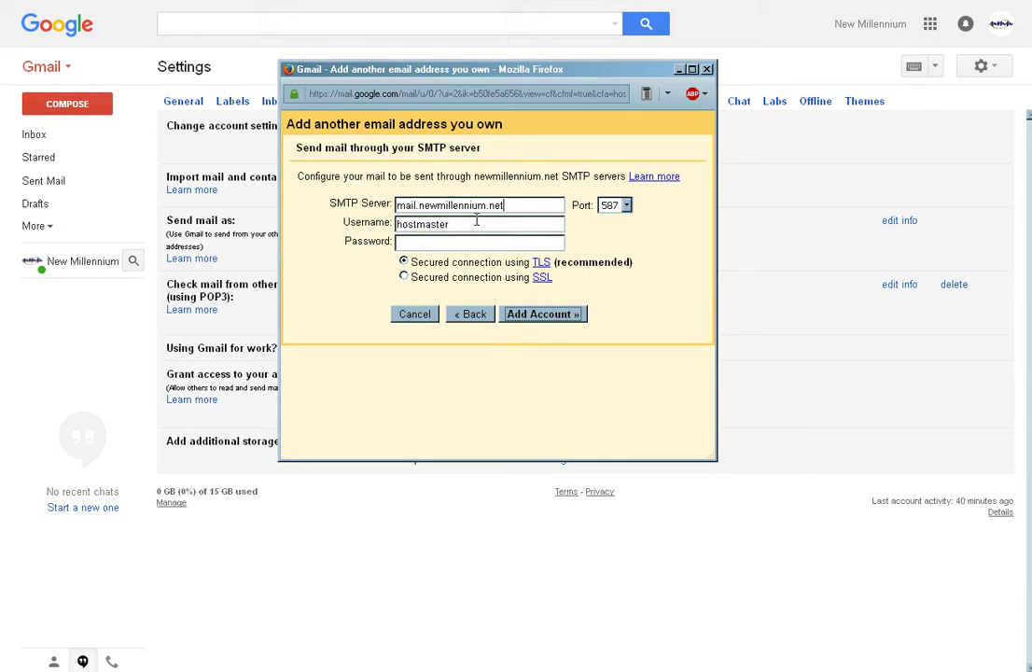
left_click_drag(477, 222, 340, 222)
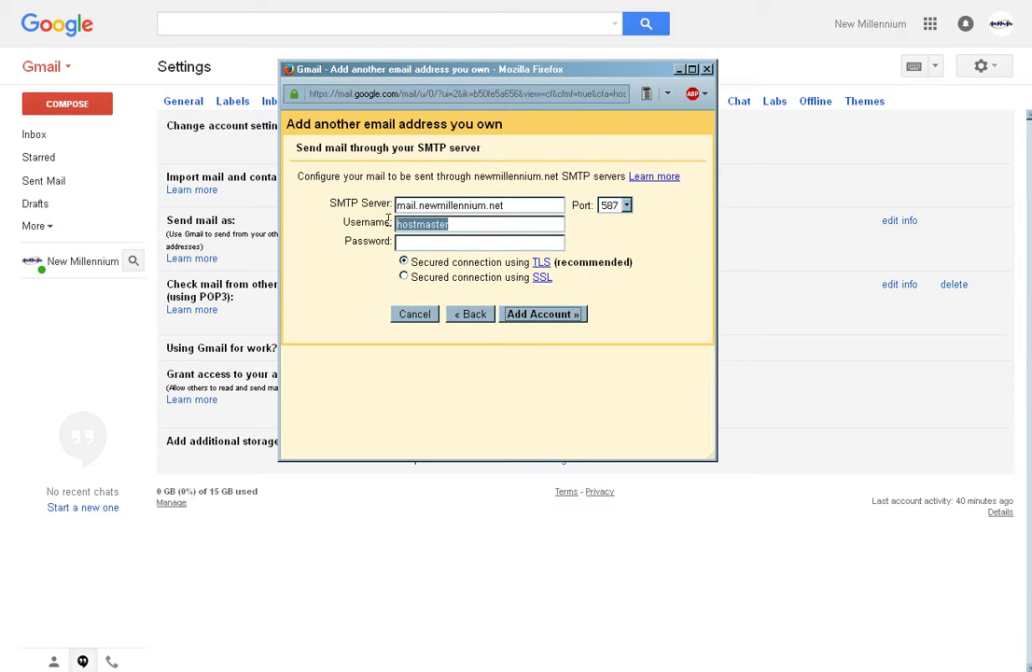
type("h")
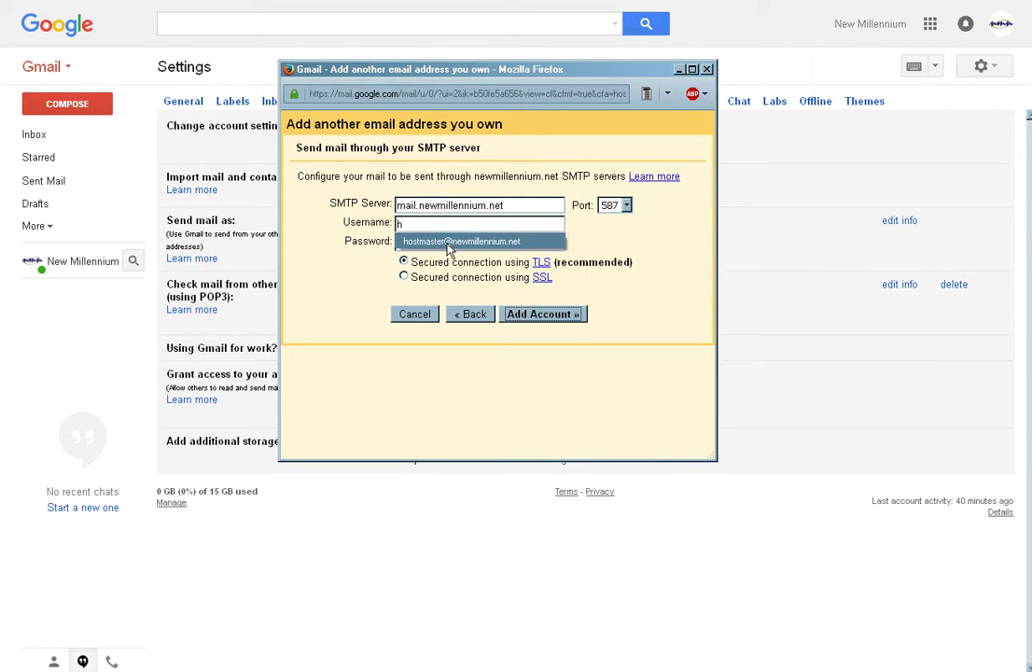
left_click(448, 241)
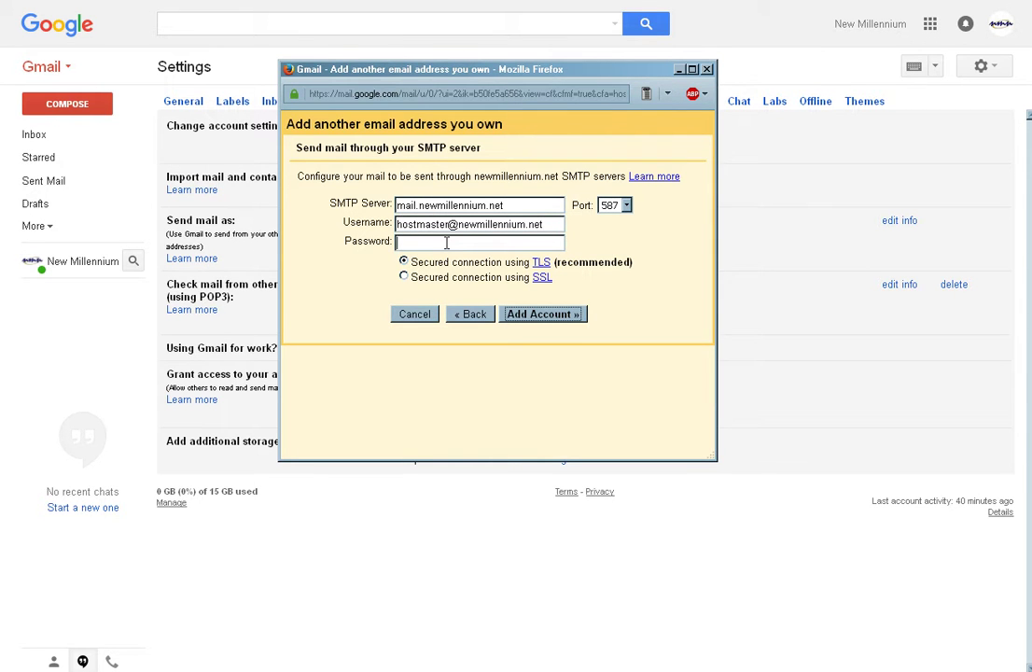
type("****")
Step: Set the SMTP port to 25 with an unsecured connection and add the sending account
left_click(627, 205)
left_click(621, 222)
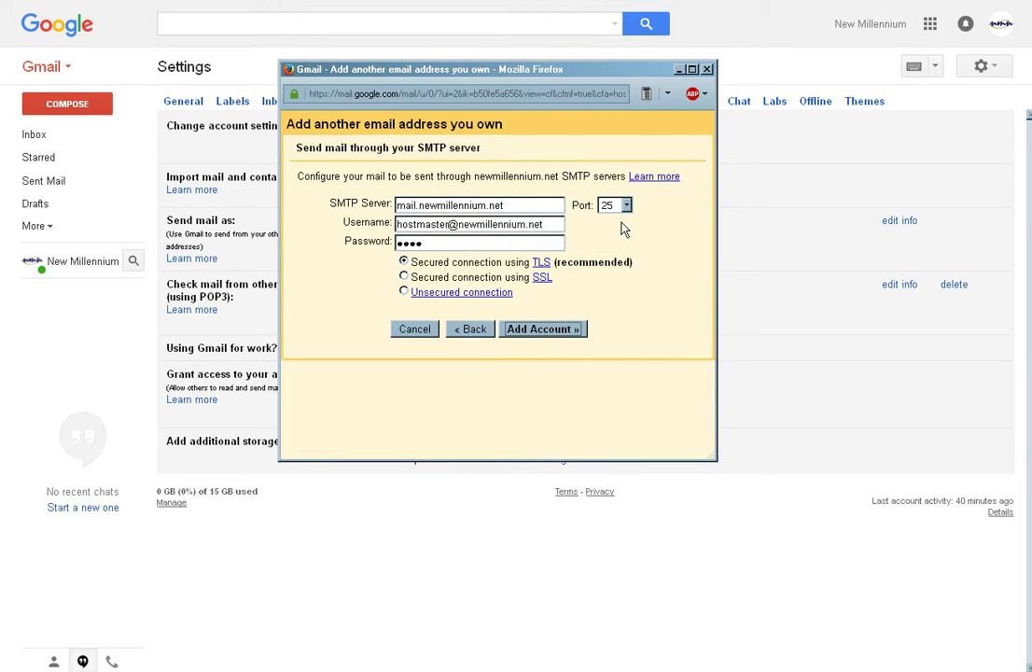
left_click(403, 292)
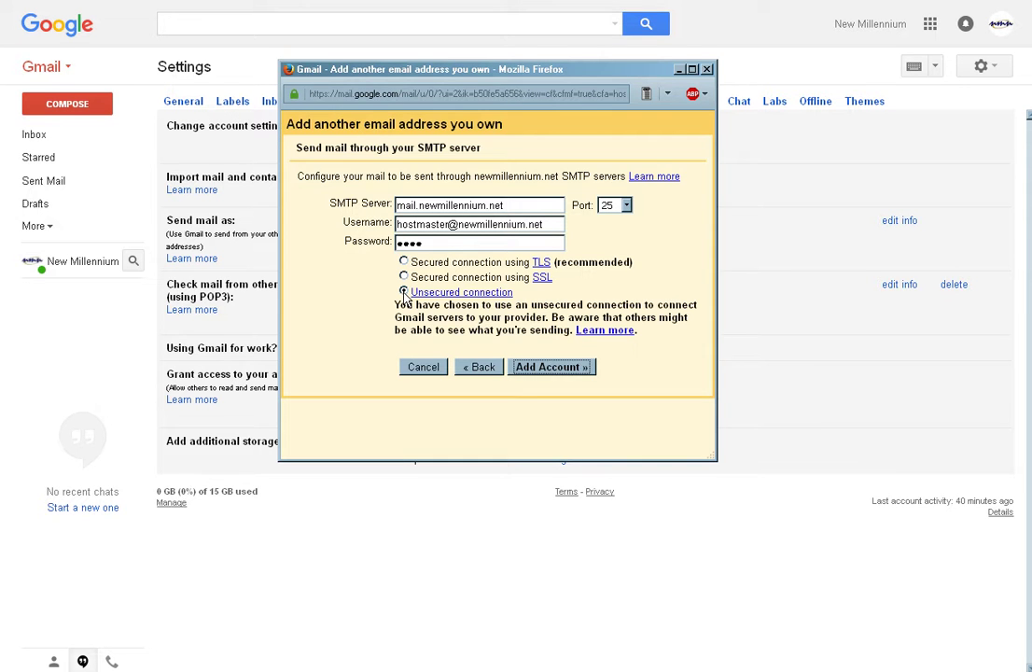
left_click(552, 367)
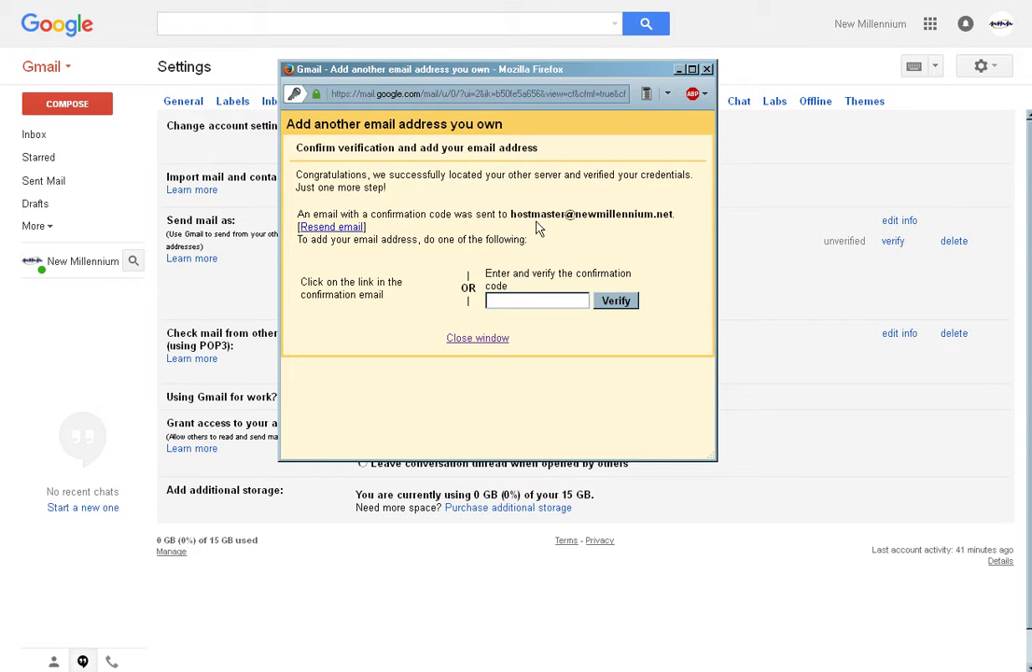
Step: Switch to the MailEnable webmail, open the Gmail Confirmation message in the Inbox, and copy its confirmation code
left_click_drag(511, 214, 676, 215)
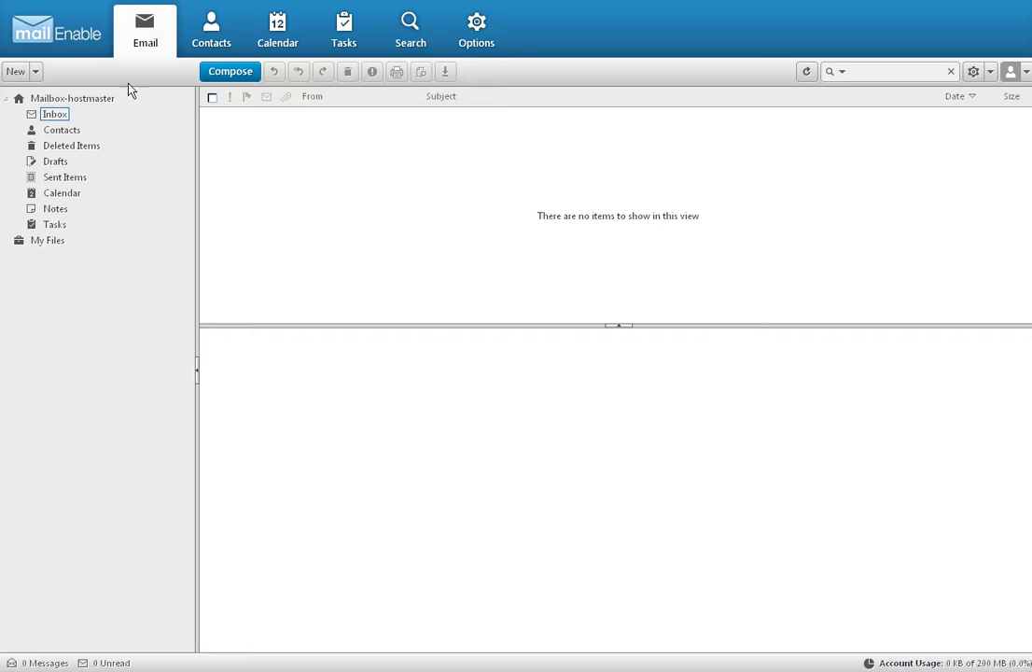
left_click(51, 114)
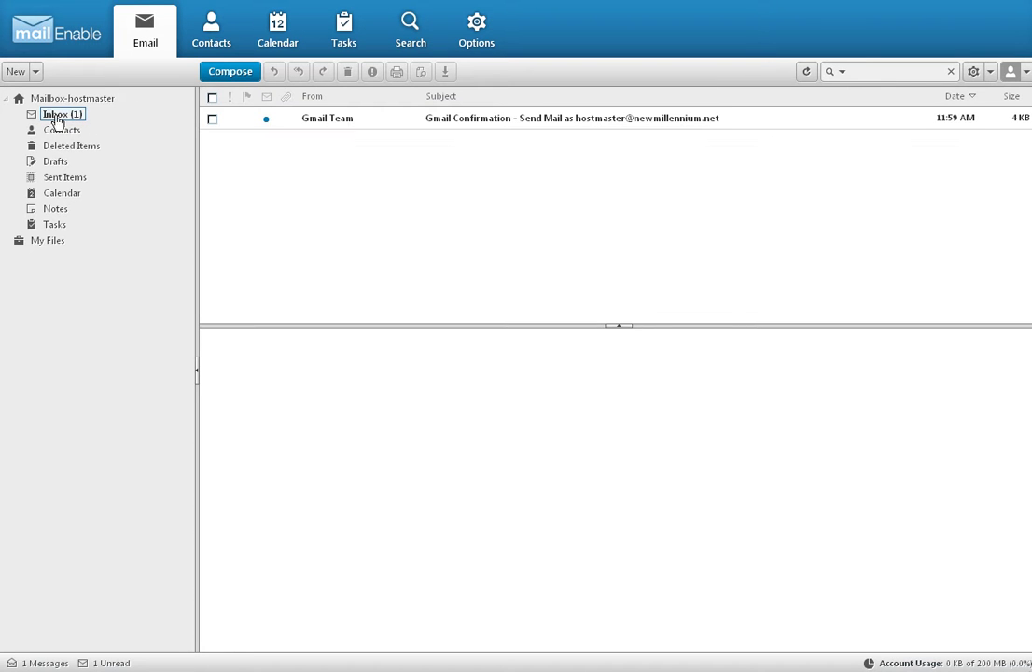
left_click(473, 122)
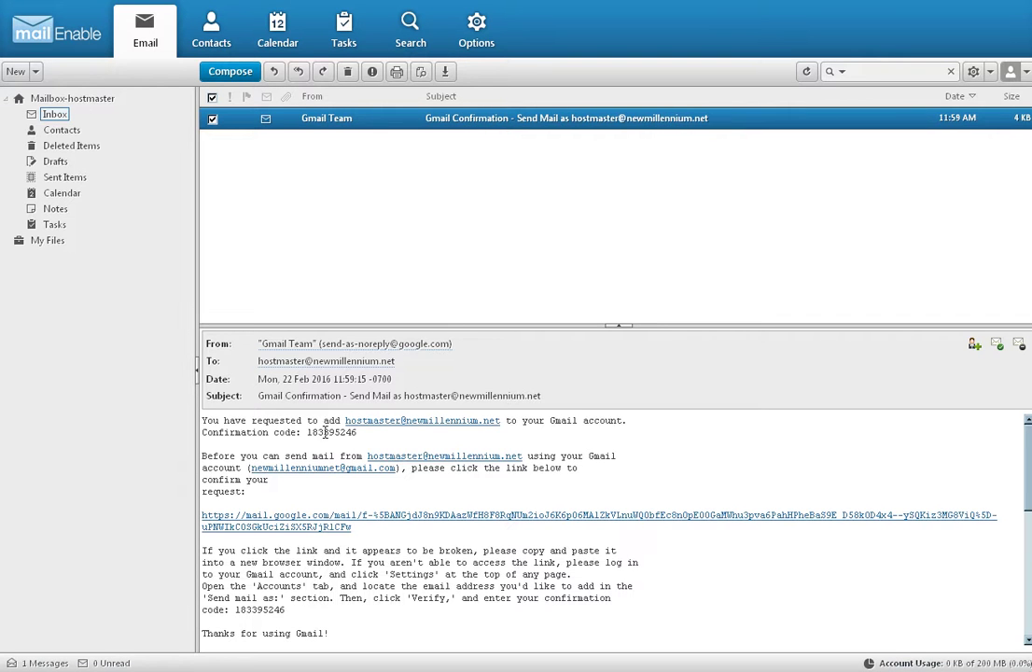
double_click(325, 432)
right_click(343, 433)
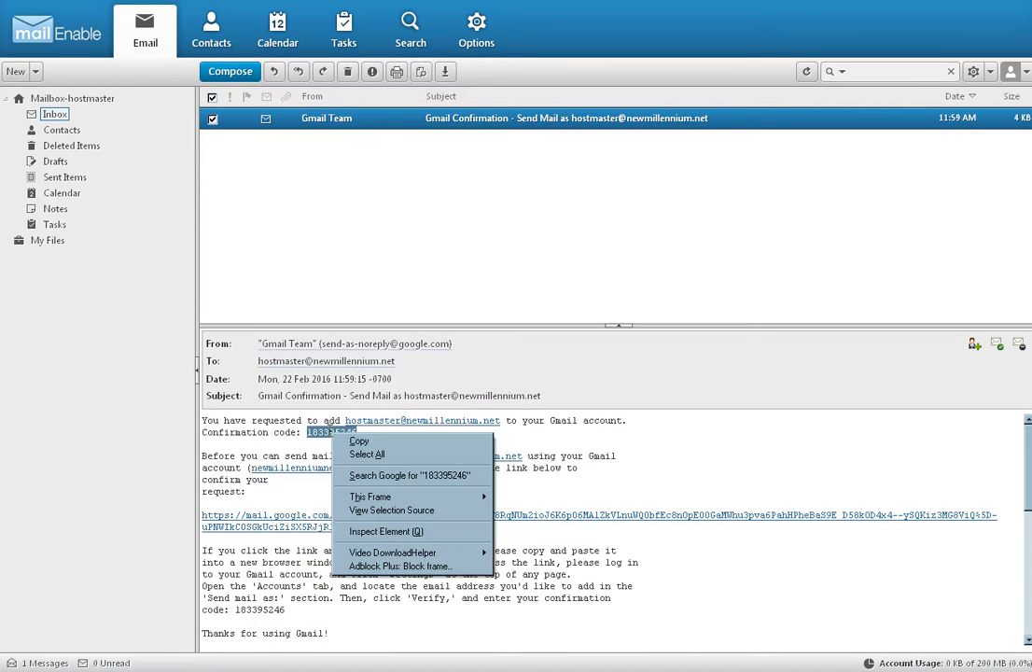
left_click(380, 442)
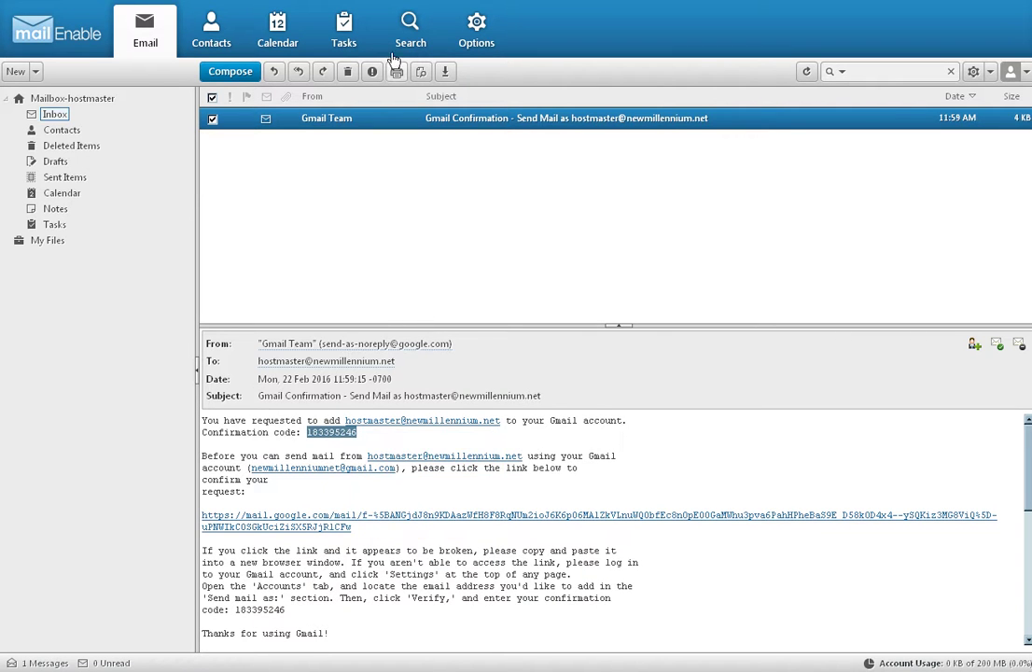
Step: Switch back to the Gmail confirmation window, paste the copied confirmation code, and verify the added sending address
key("ctrl+Tab")
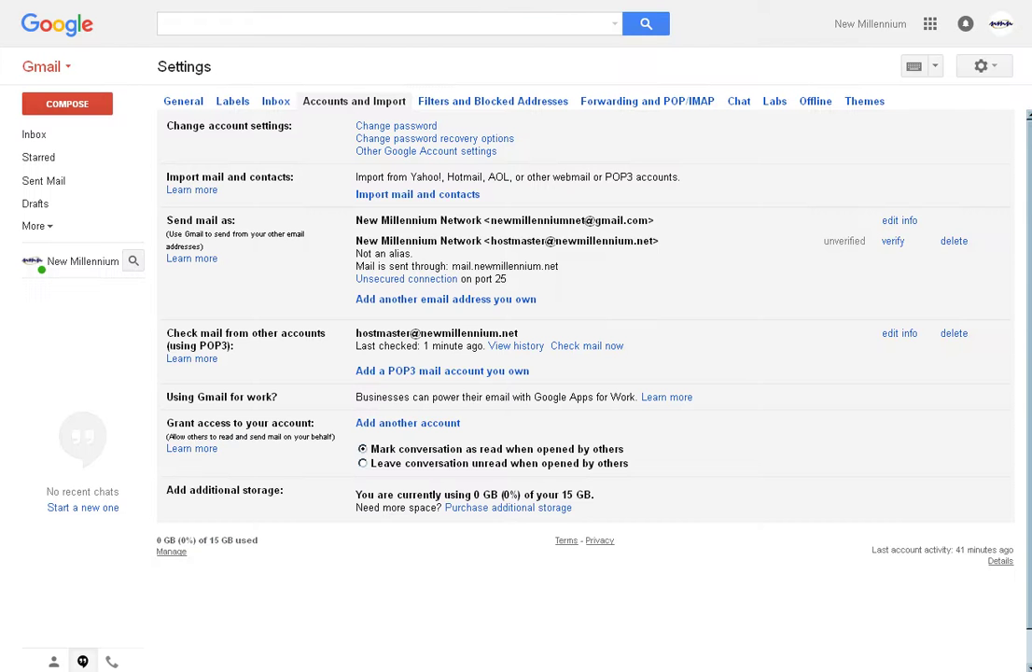
key("alt+Tab")
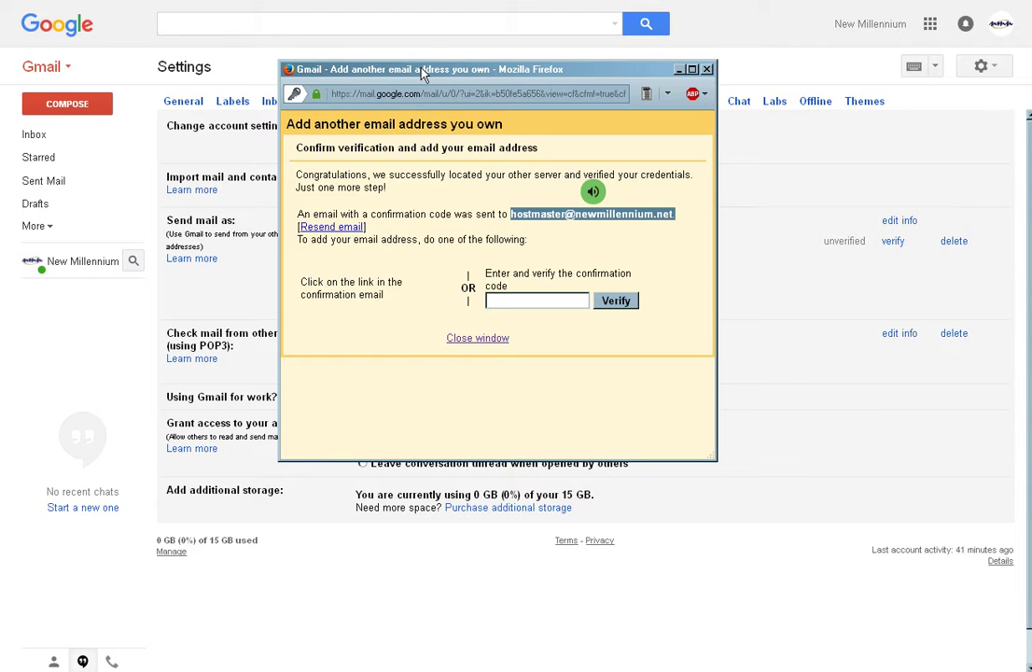
left_click(509, 298)
right_click(509, 299)
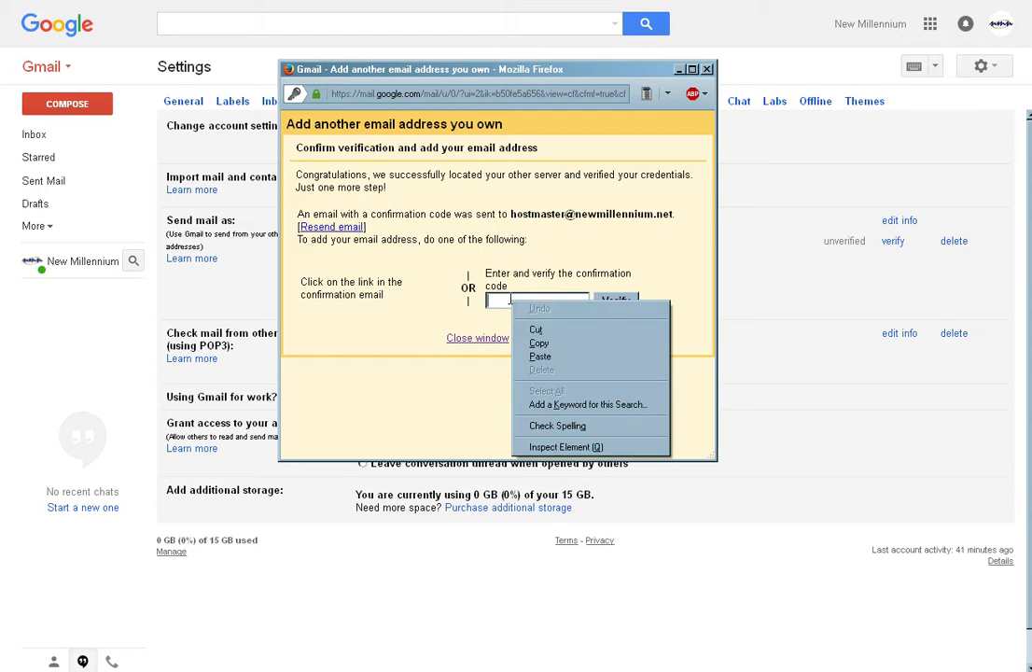
left_click(557, 358)
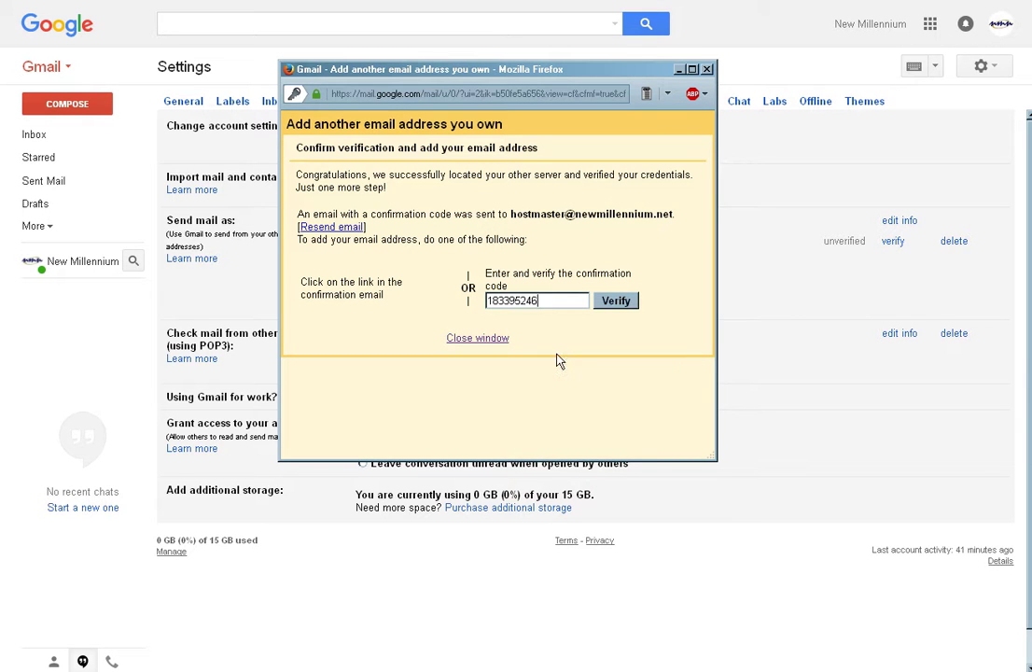
left_click(626, 303)
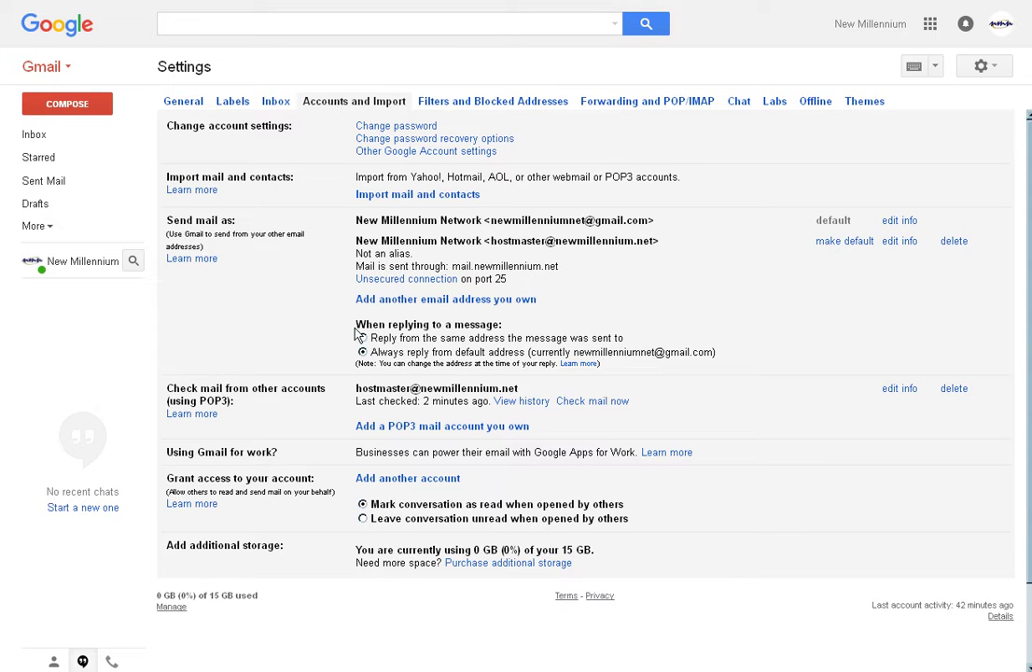
Step: Set Gmail to reply from the same address the message was sent to
left_click_drag(352, 324, 527, 331)
left_click(426, 299)
left_click(362, 339)
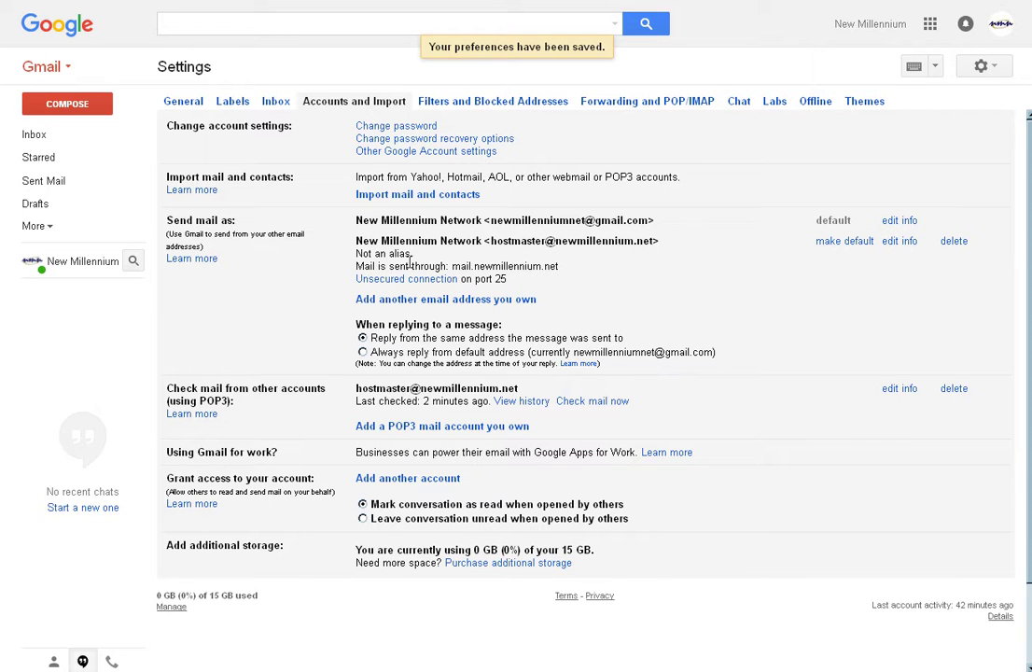
Step: Check the Inbox and the NMN label for imported mail, and open the Gmail Confirmation message under NMN
left_click(31, 138)
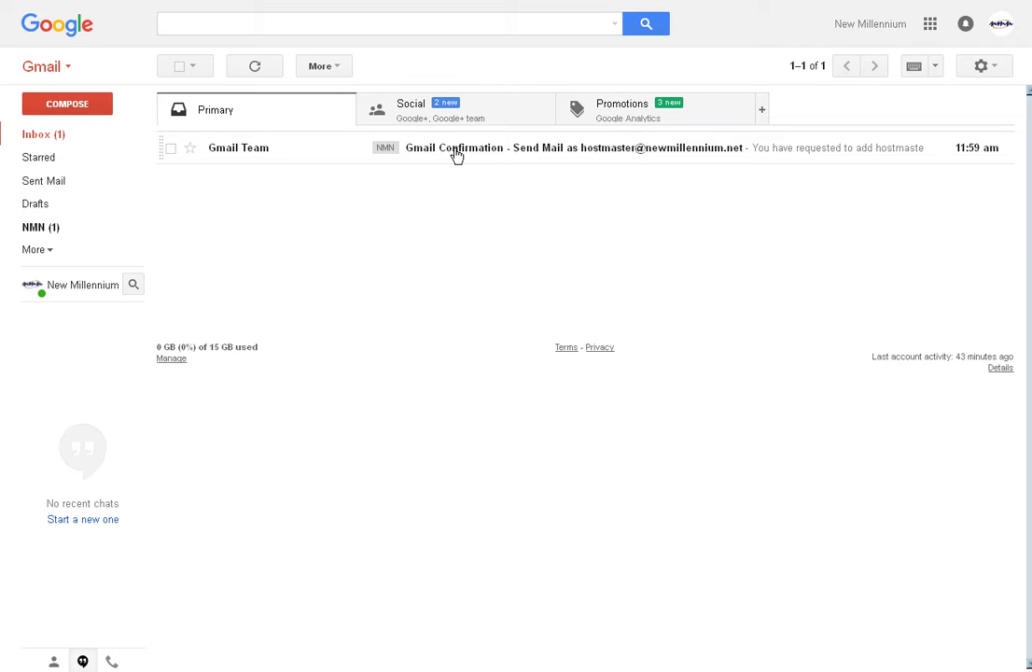
left_click(456, 156)
left_click(30, 231)
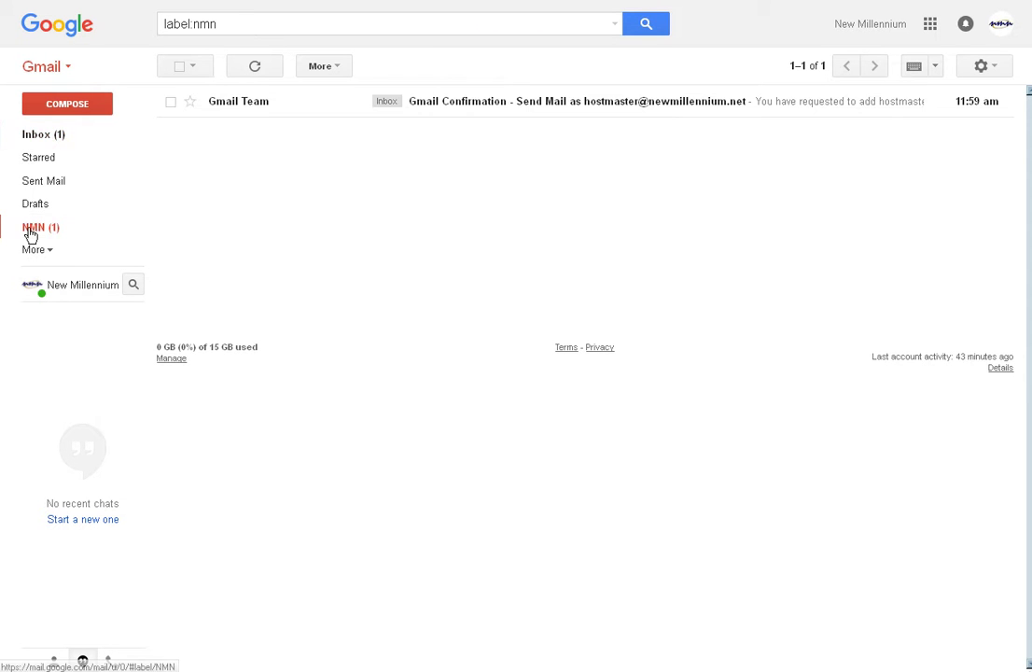
left_click(458, 110)
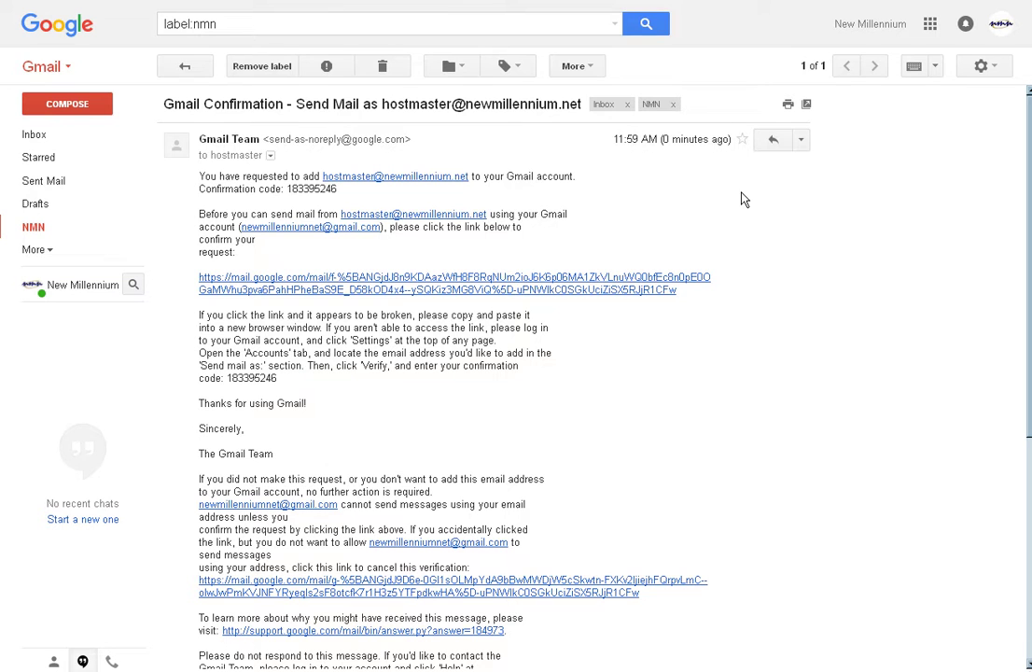
Step: Start a reply to the Gmail Confirmation message, expand its recipient details, and review the available sender addresses
left_click(771, 142)
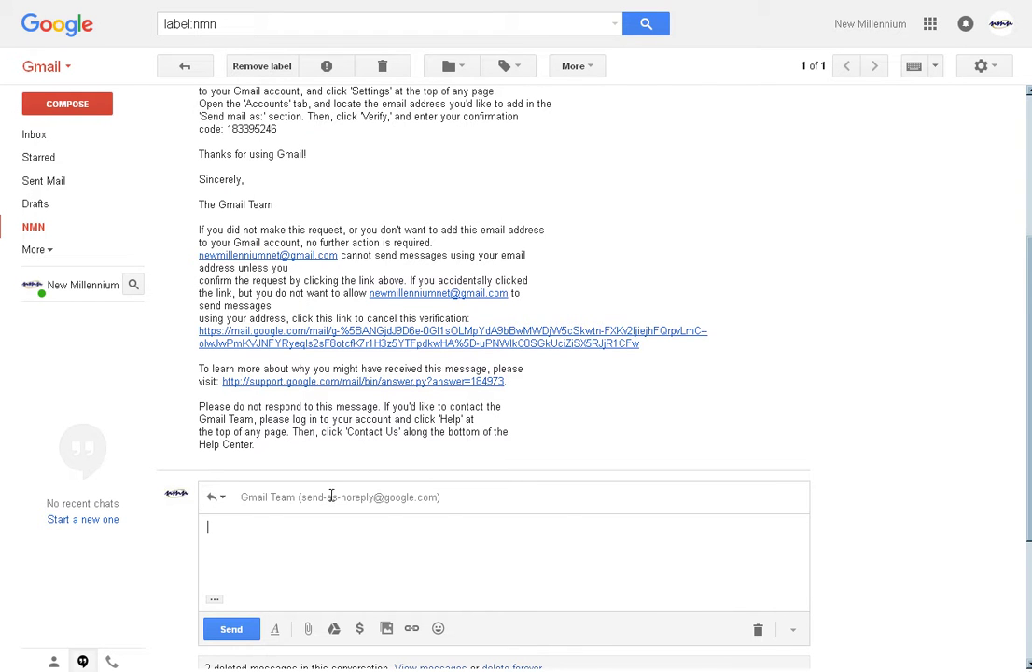
mouse_move(472, 496)
left_click(313, 495)
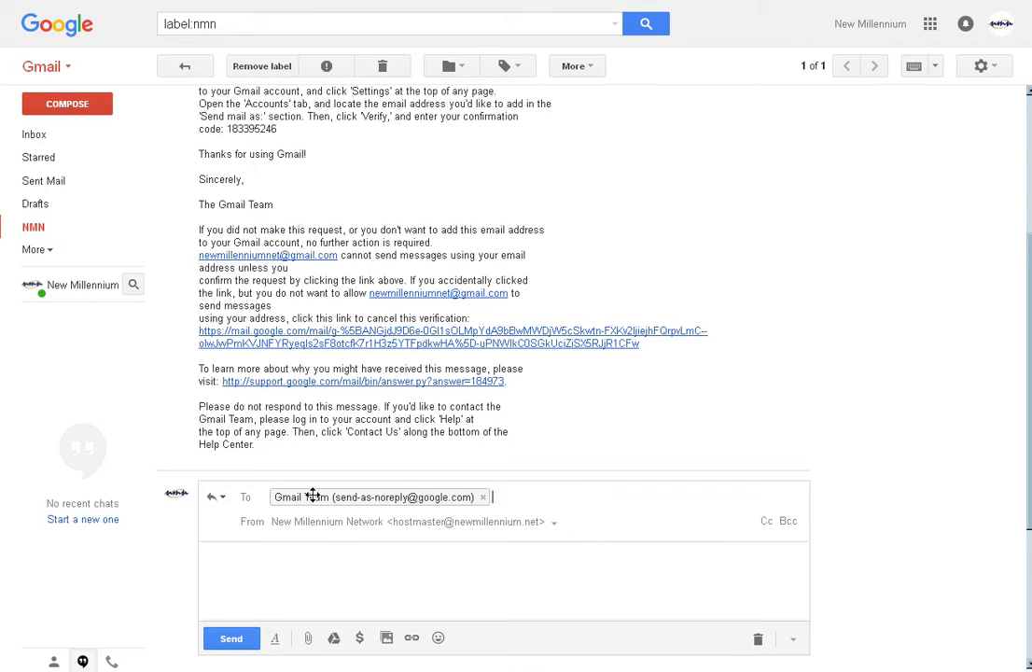
left_click(554, 524)
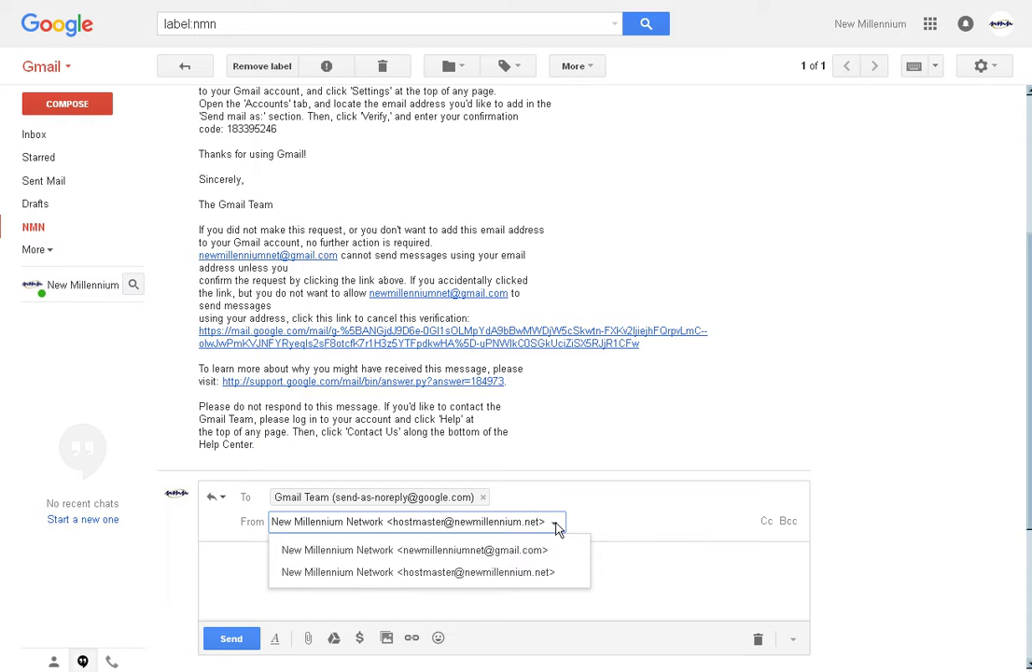
left_click(555, 500)
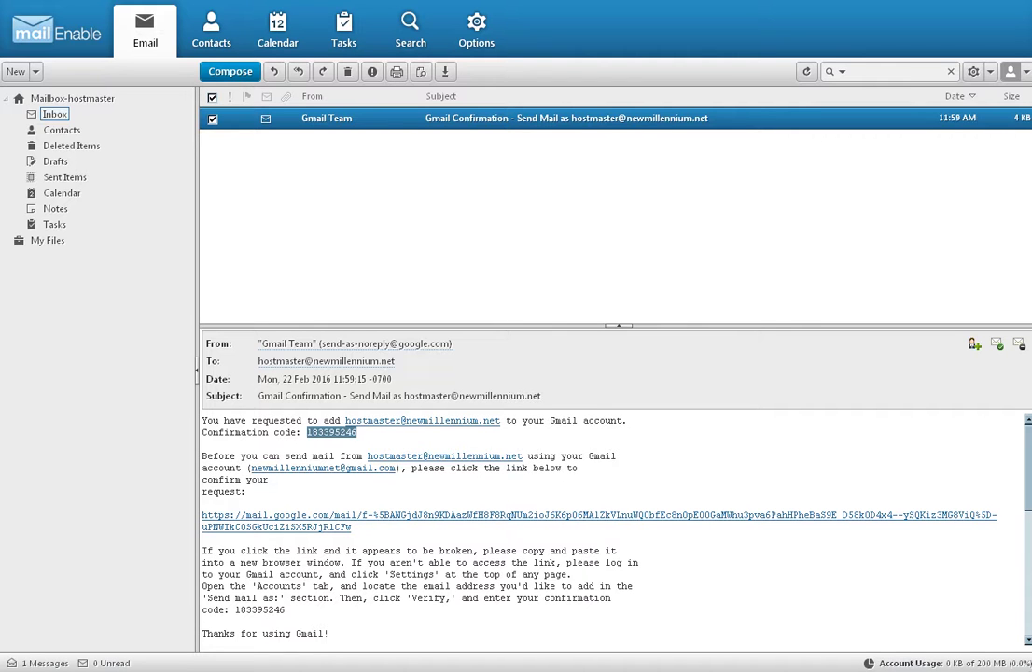
Step: Switch to the MailEnable webmail and log out of the hosted mailbox account
left_click(1021, 70)
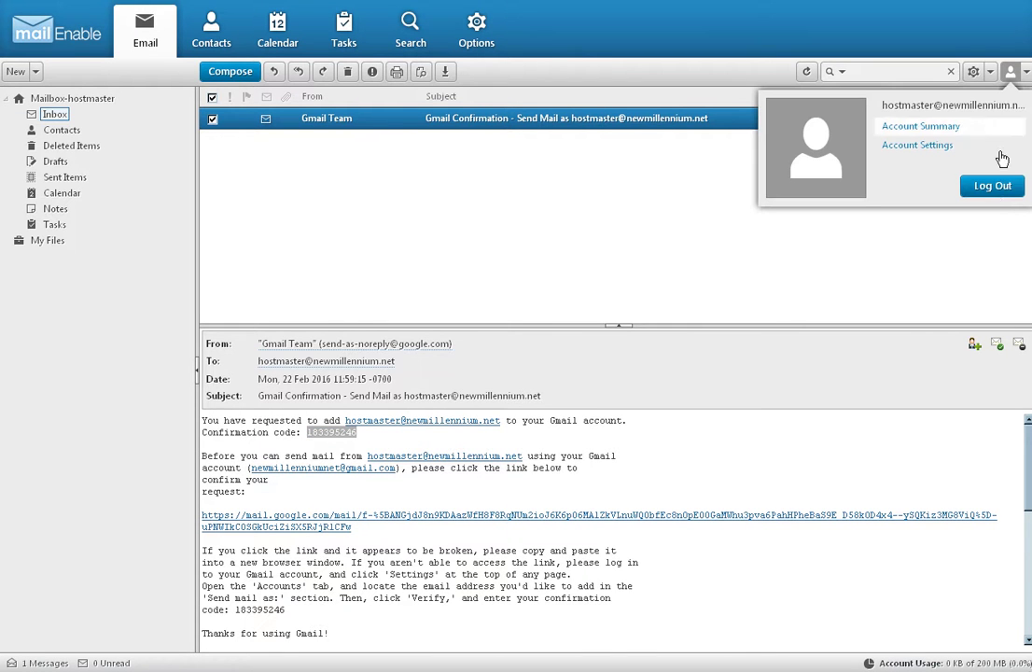
left_click(992, 186)
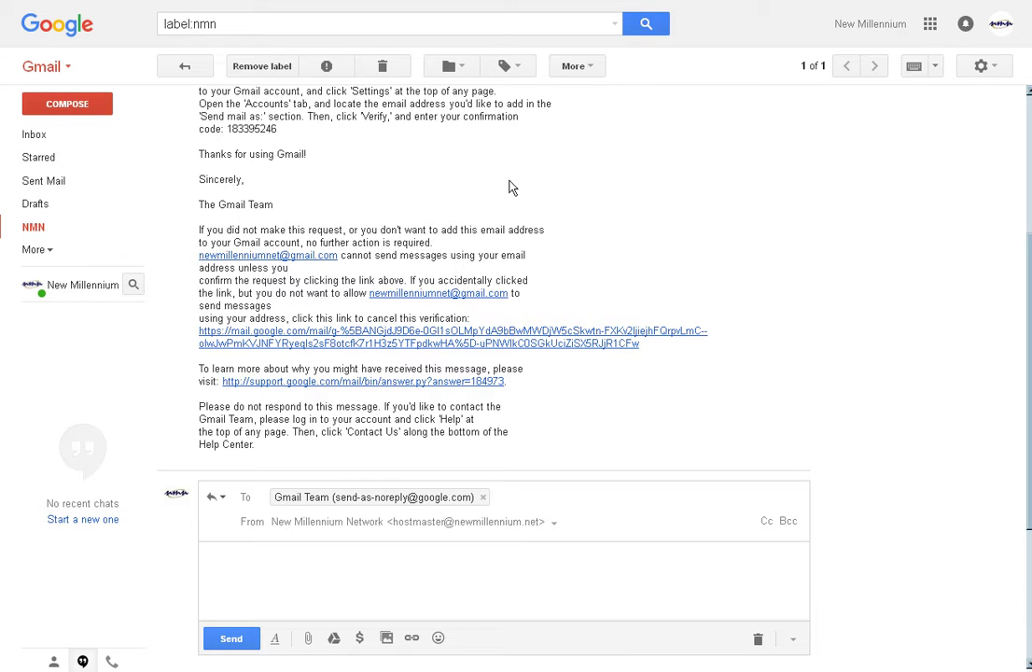
Step: From the Gmail Inbox, compose a new message with the newmillennium.net mailbox as the sender, and close it without sending
left_click(37, 136)
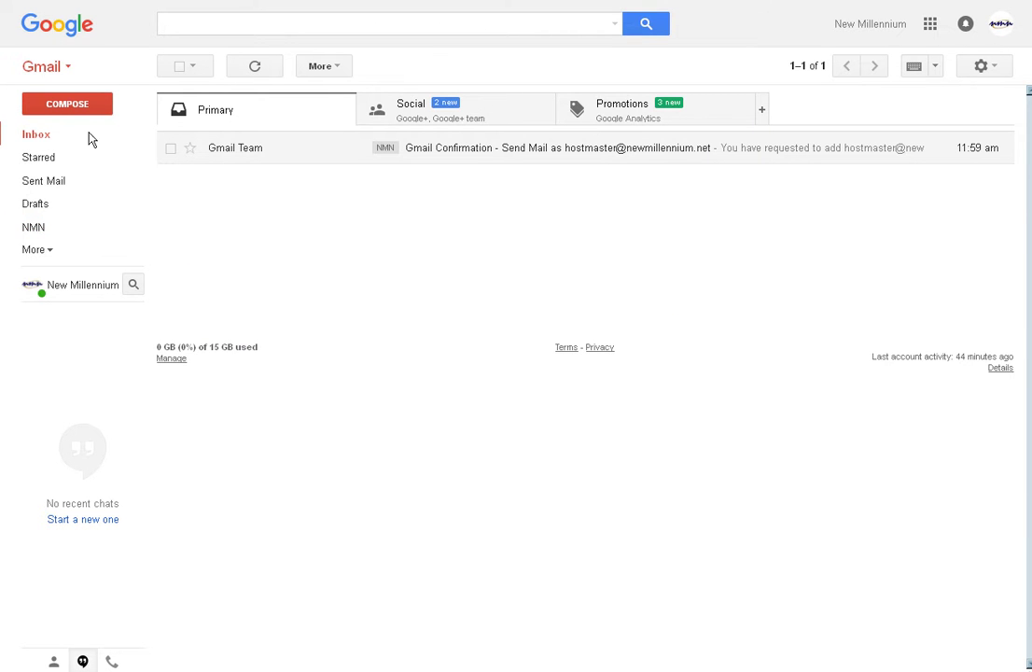
left_click(66, 111)
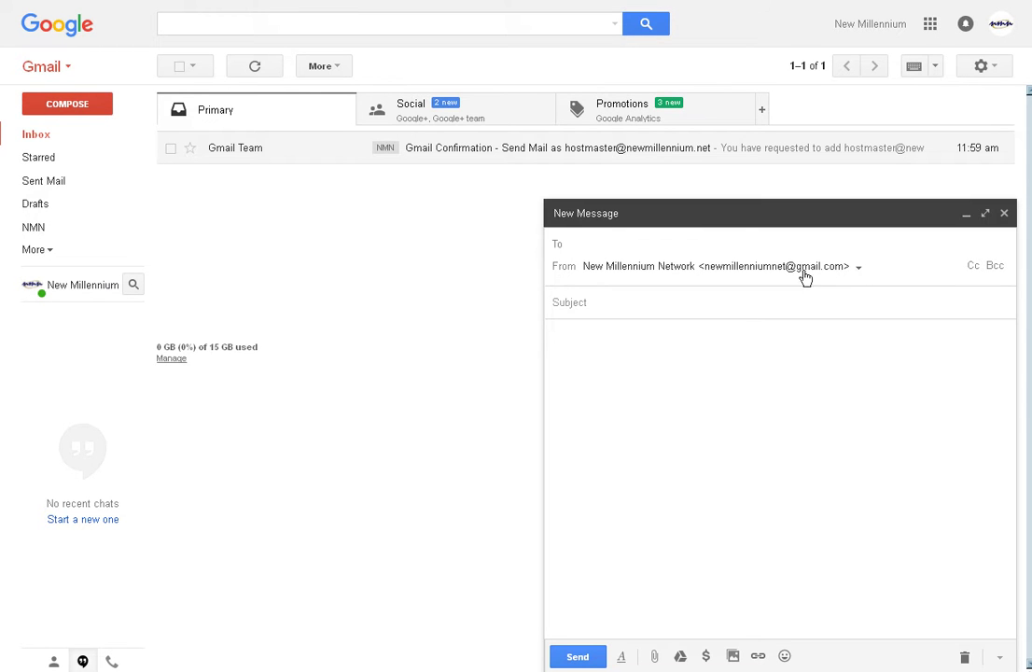
left_click(859, 269)
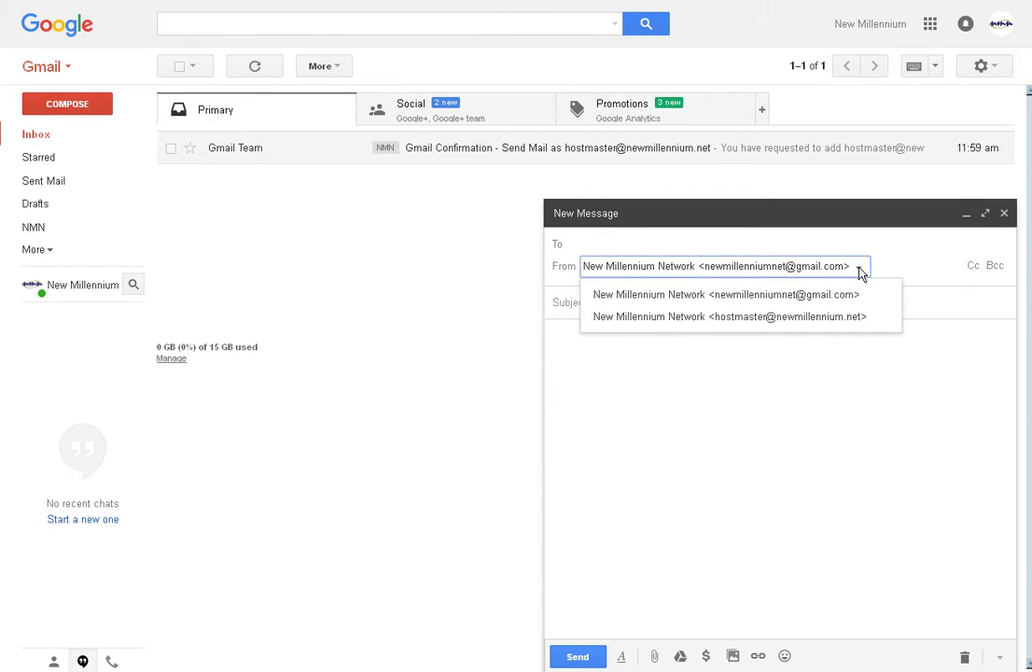
left_click(839, 318)
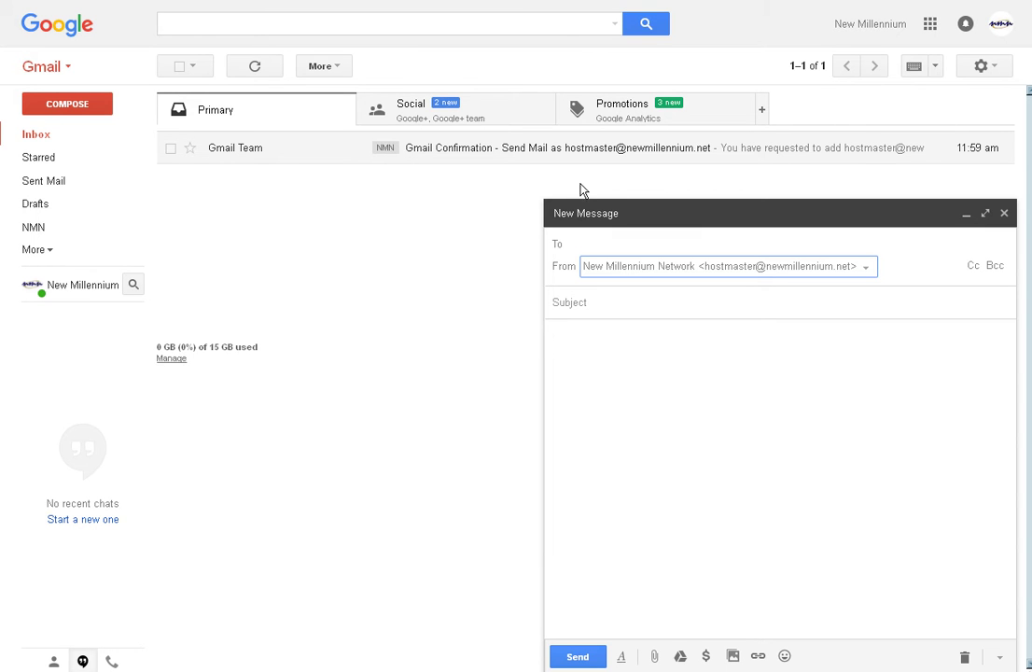
left_click(1005, 215)
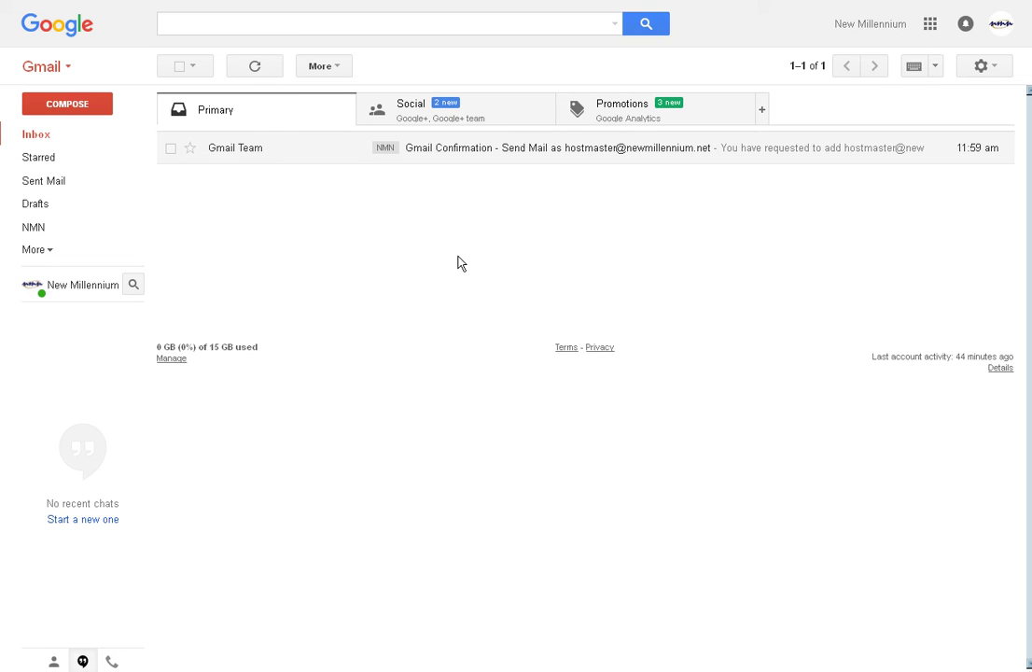